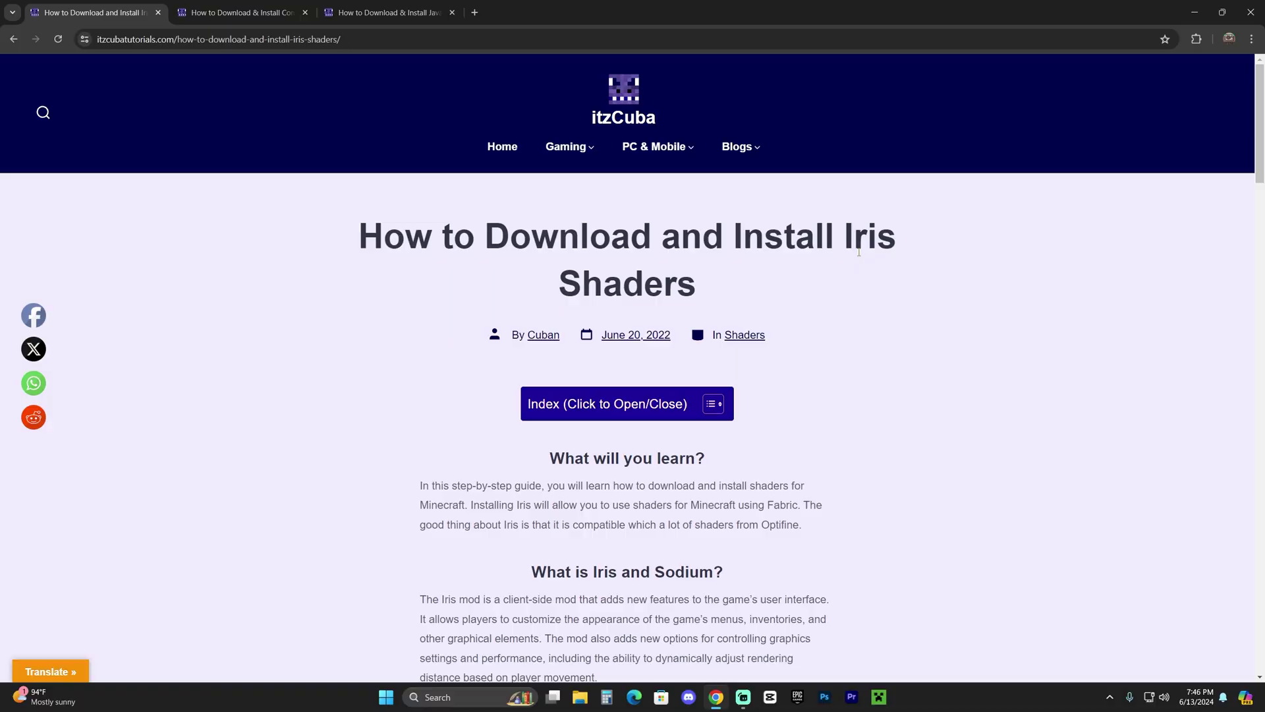
- Skim the shader article, highlighting part of its title and scrolling through it
{"action": "left_click_drag", "start_coordinate": [897, 239], "coordinate": [812, 234]}
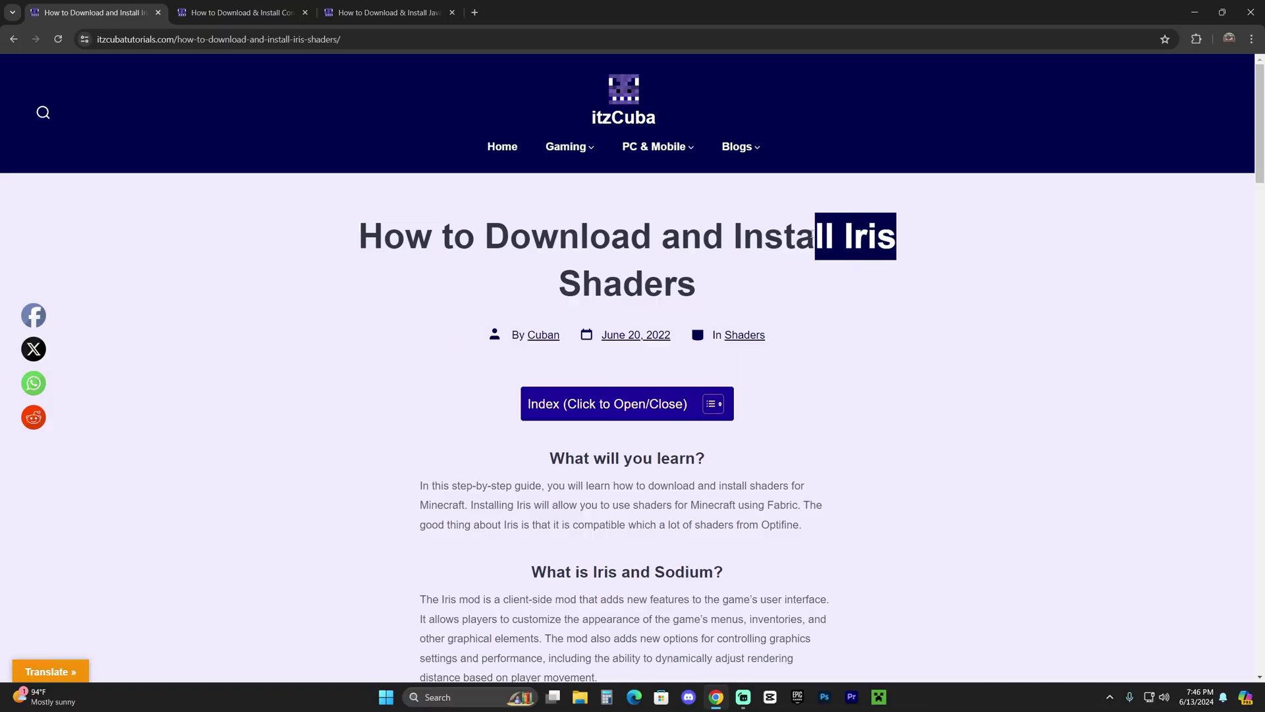
{"action": "left_click", "coordinate": [936, 236]}
{"action": "scroll", "coordinate": [857, 243], "scroll_direction": "down", "scroll_amount": 15}
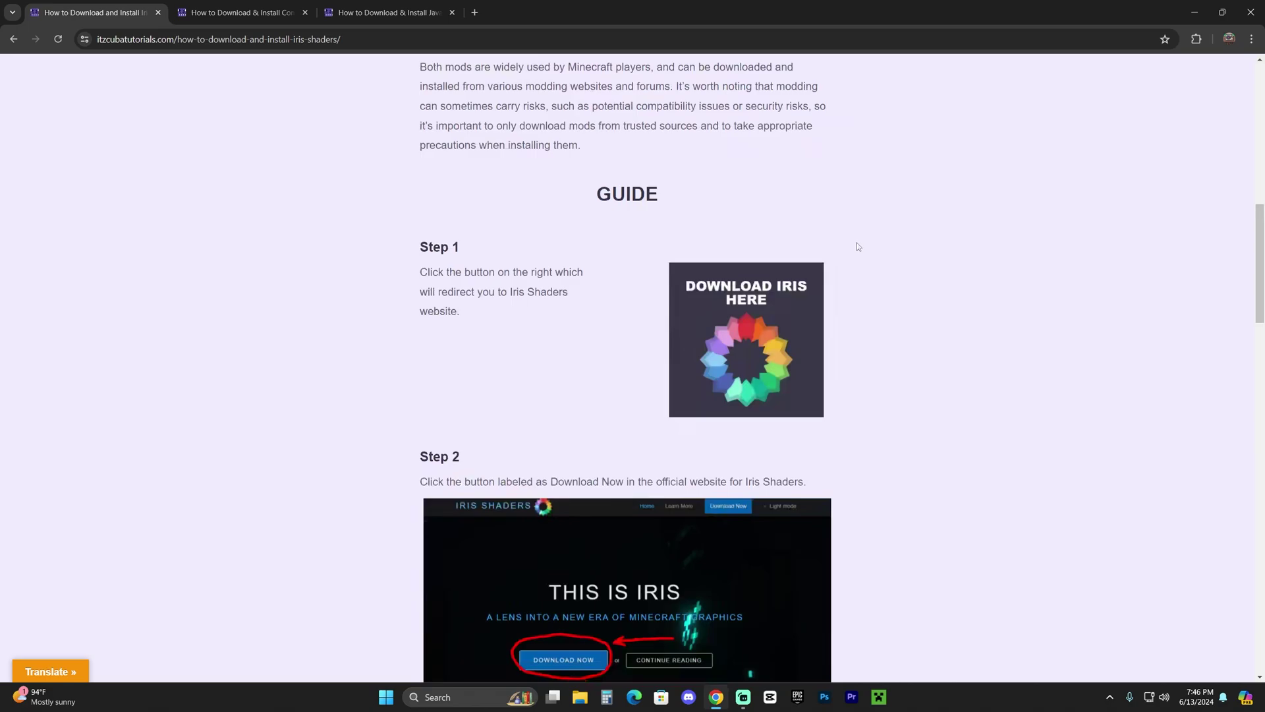
{"action": "scroll", "coordinate": [888, 291], "scroll_direction": "up", "scroll_amount": 8}
{"action": "scroll", "coordinate": [877, 277], "scroll_direction": "up", "scroll_amount": 6}
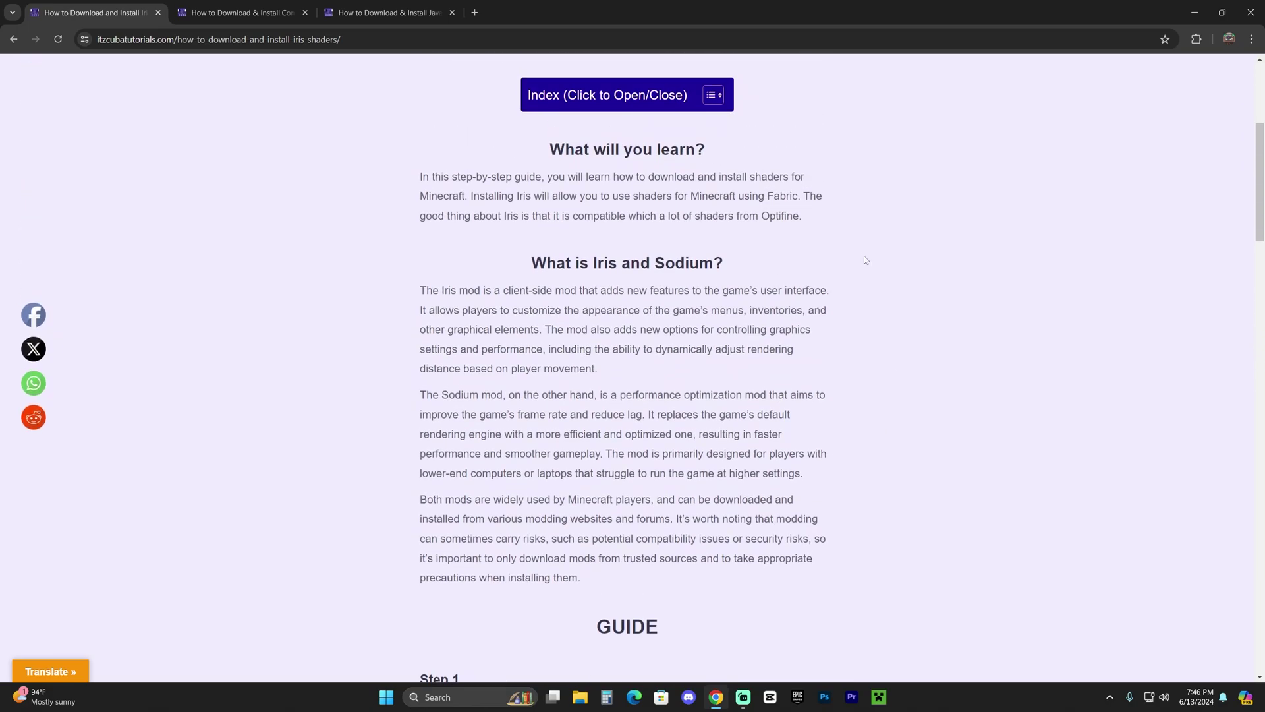
{"action": "scroll", "coordinate": [844, 297], "scroll_direction": "up", "scroll_amount": 4}
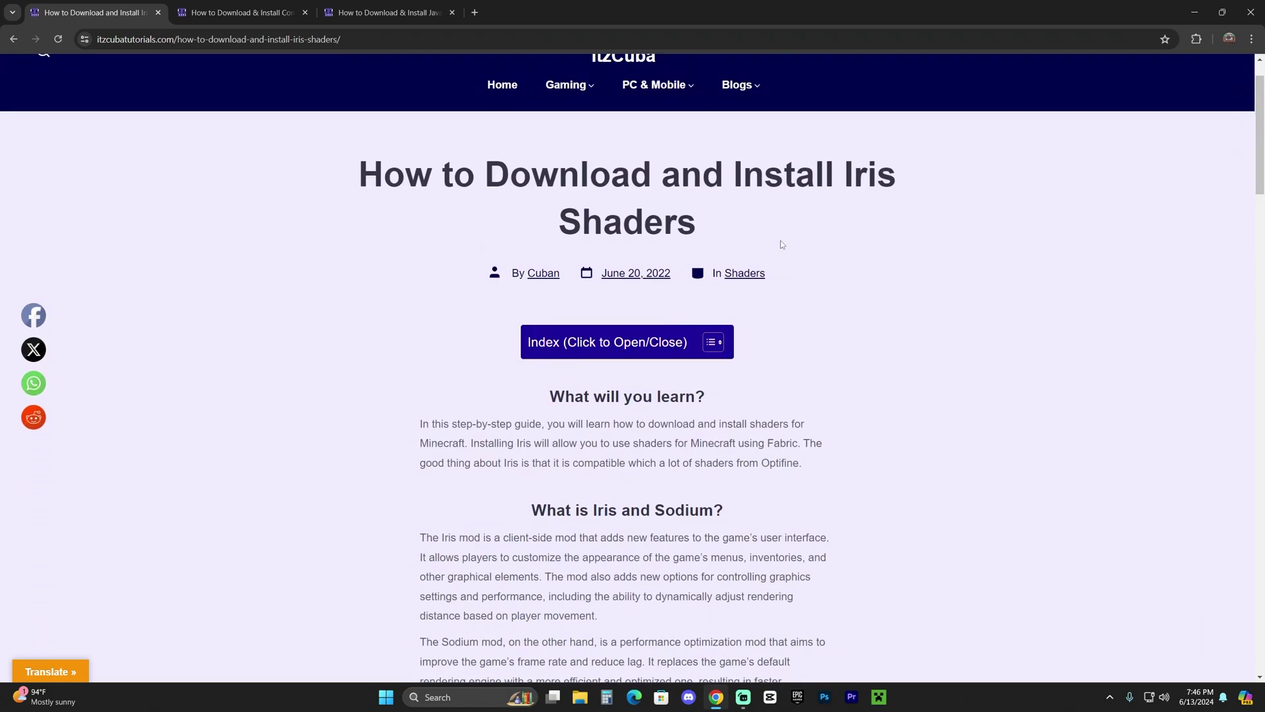
{"action": "scroll", "coordinate": [897, 290], "scroll_direction": "down", "scroll_amount": 9}
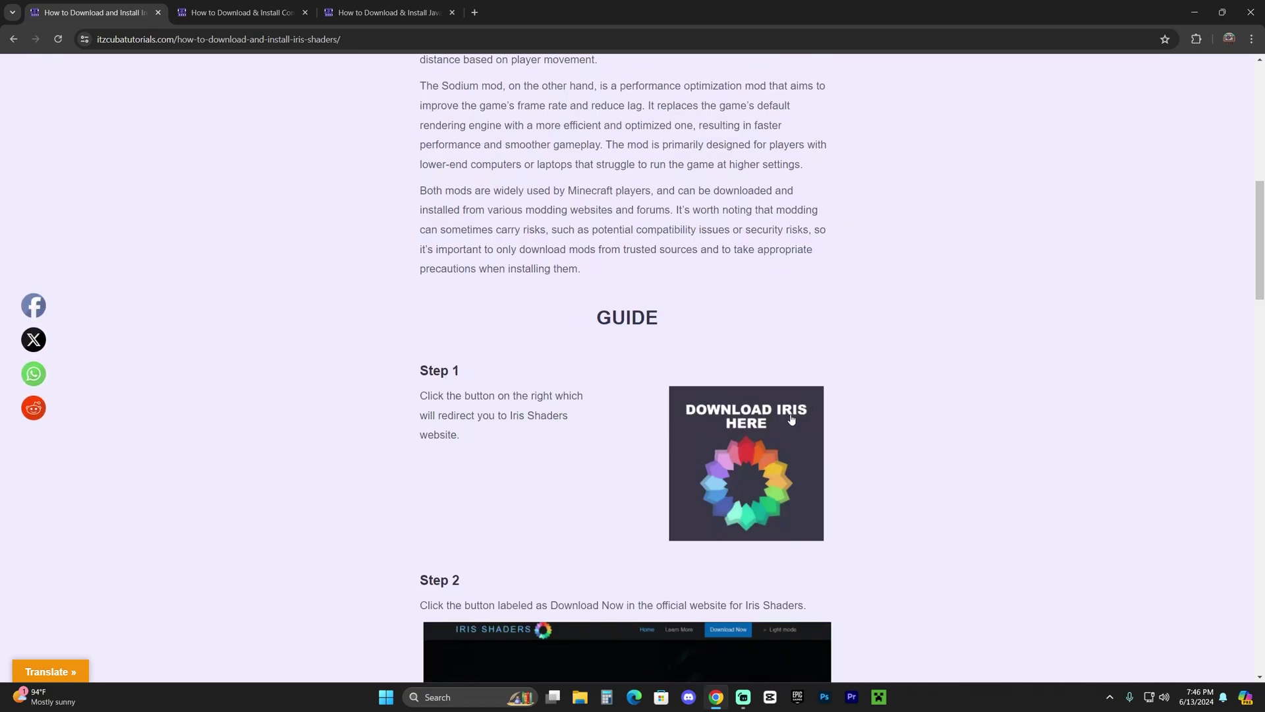
- Open irisshaders.dev from the Download Iris image and go to its download page
{"action": "left_click", "coordinate": [793, 421]}
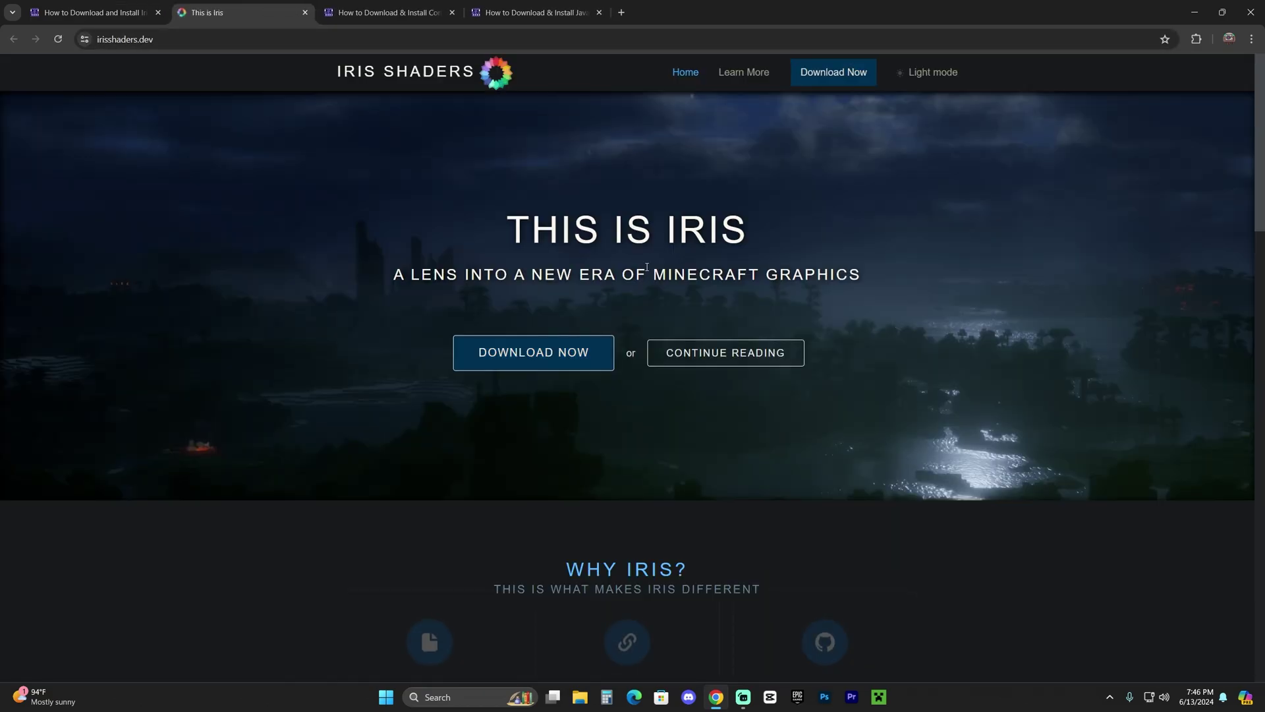
{"action": "left_click", "coordinate": [563, 352]}
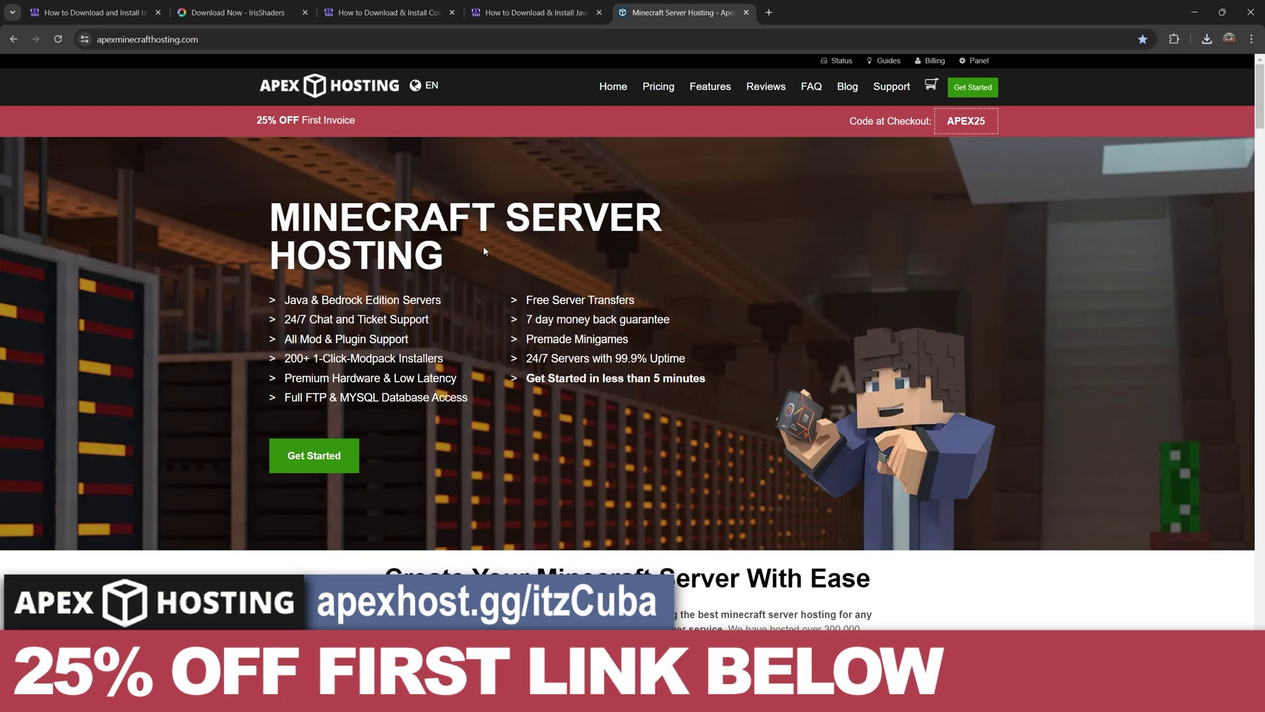
{"action": "left_click_drag", "start_coordinate": [484, 247], "coordinate": [708, 389]}
{"action": "left_click", "coordinate": [738, 298]}
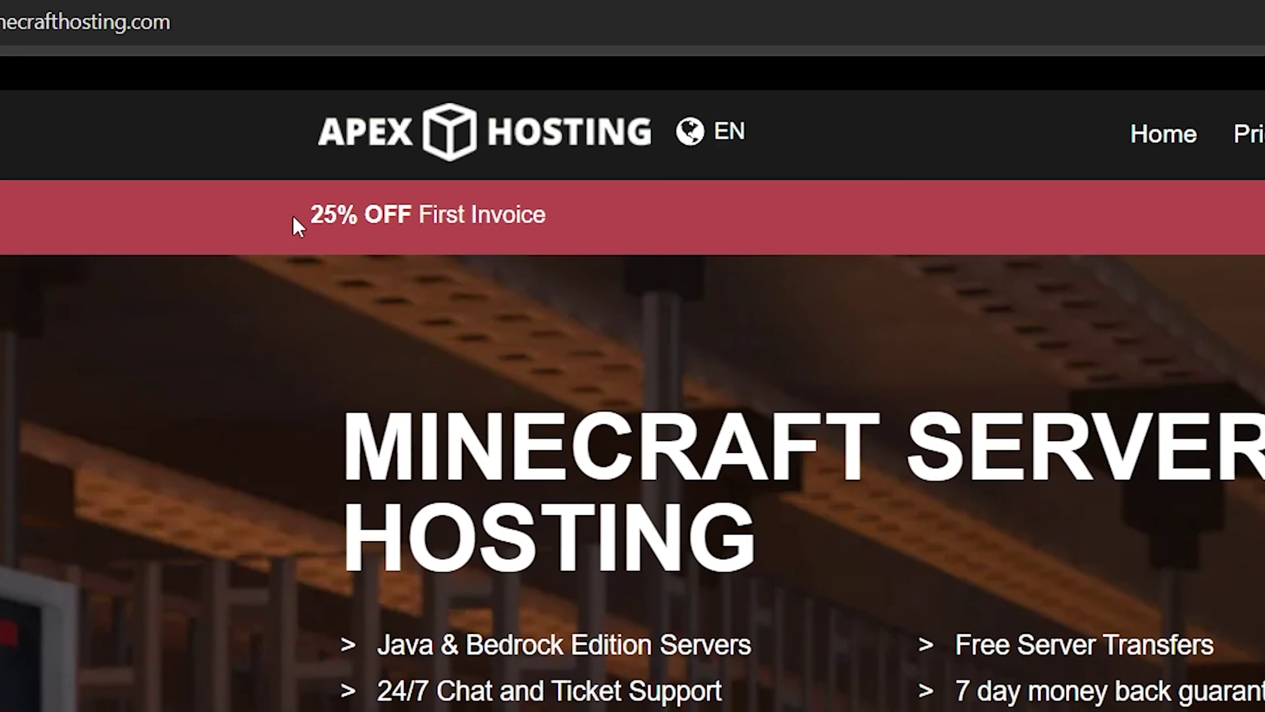
{"action": "left_click_drag", "start_coordinate": [251, 123], "coordinate": [364, 123]}
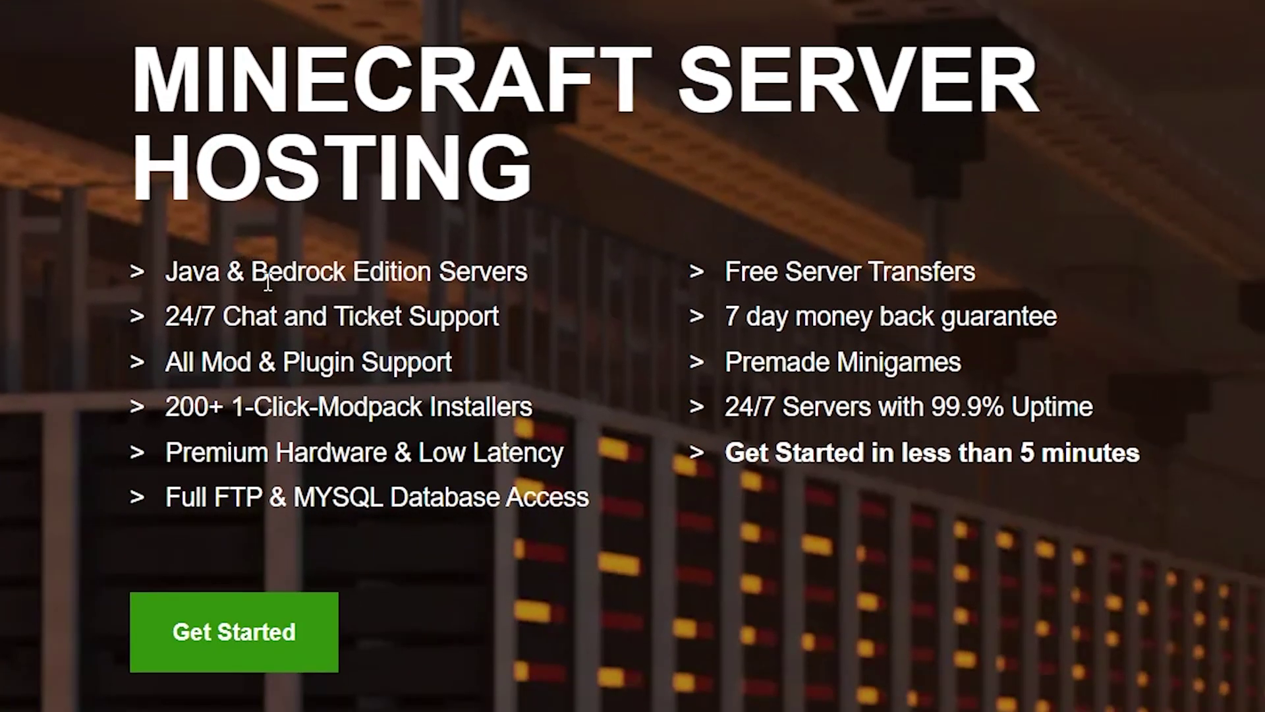
{"action": "left_click_drag", "start_coordinate": [169, 316], "coordinate": [217, 315]}
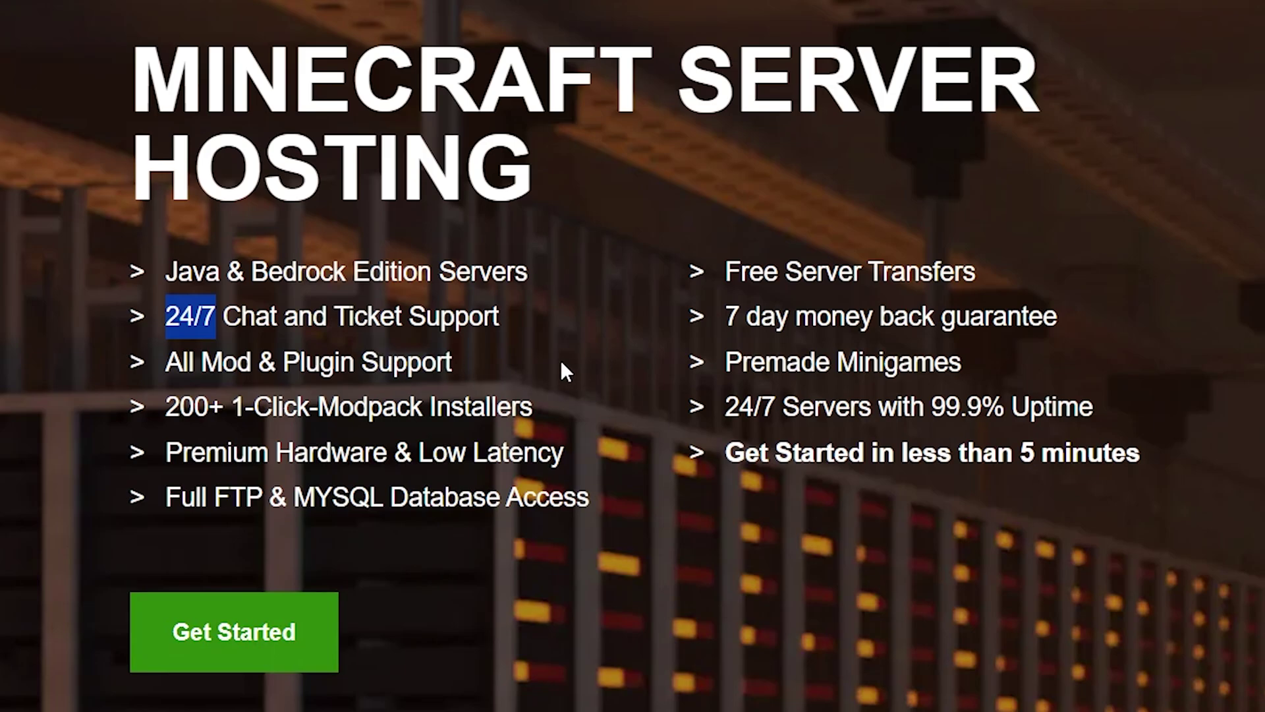
{"action": "left_click_drag", "start_coordinate": [916, 454], "coordinate": [1097, 469]}
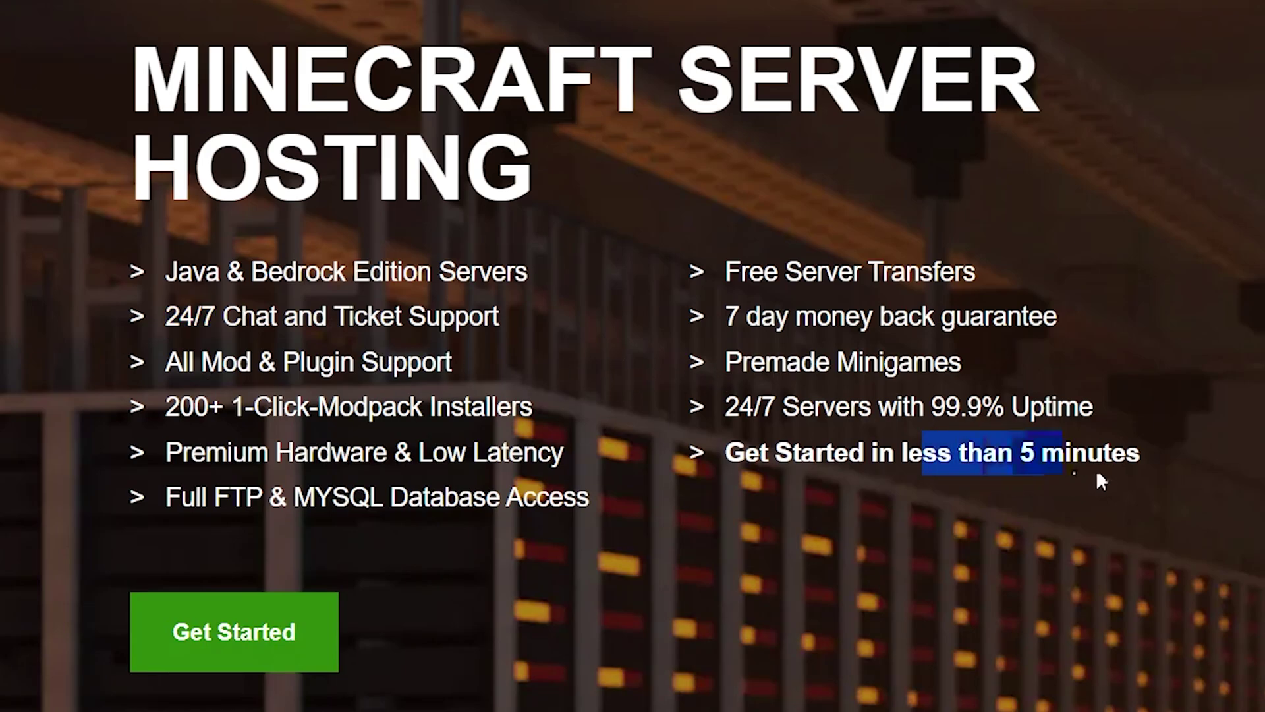
{"action": "left_click_drag", "start_coordinate": [166, 406], "coordinate": [217, 410]}
{"action": "left_click", "coordinate": [290, 412]}
{"action": "left_click", "coordinate": [1076, 512]}
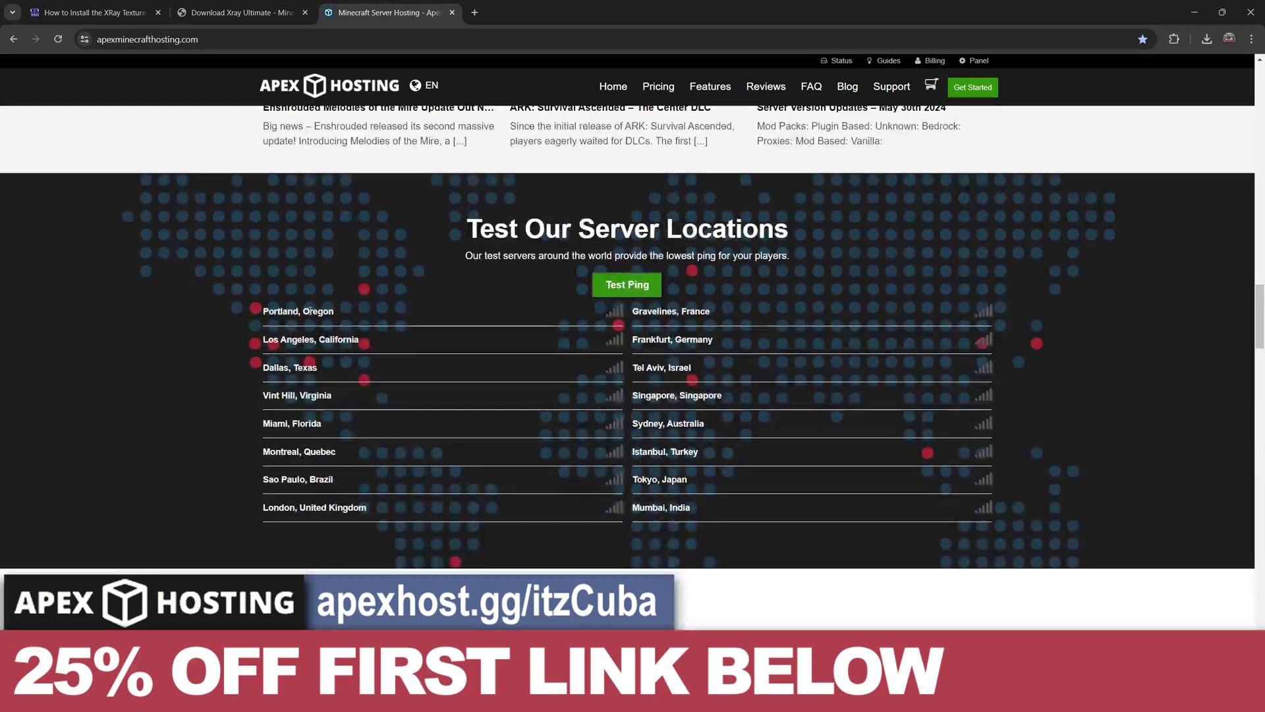
{"action": "left_click_drag", "start_coordinate": [263, 310], "coordinate": [754, 524]}
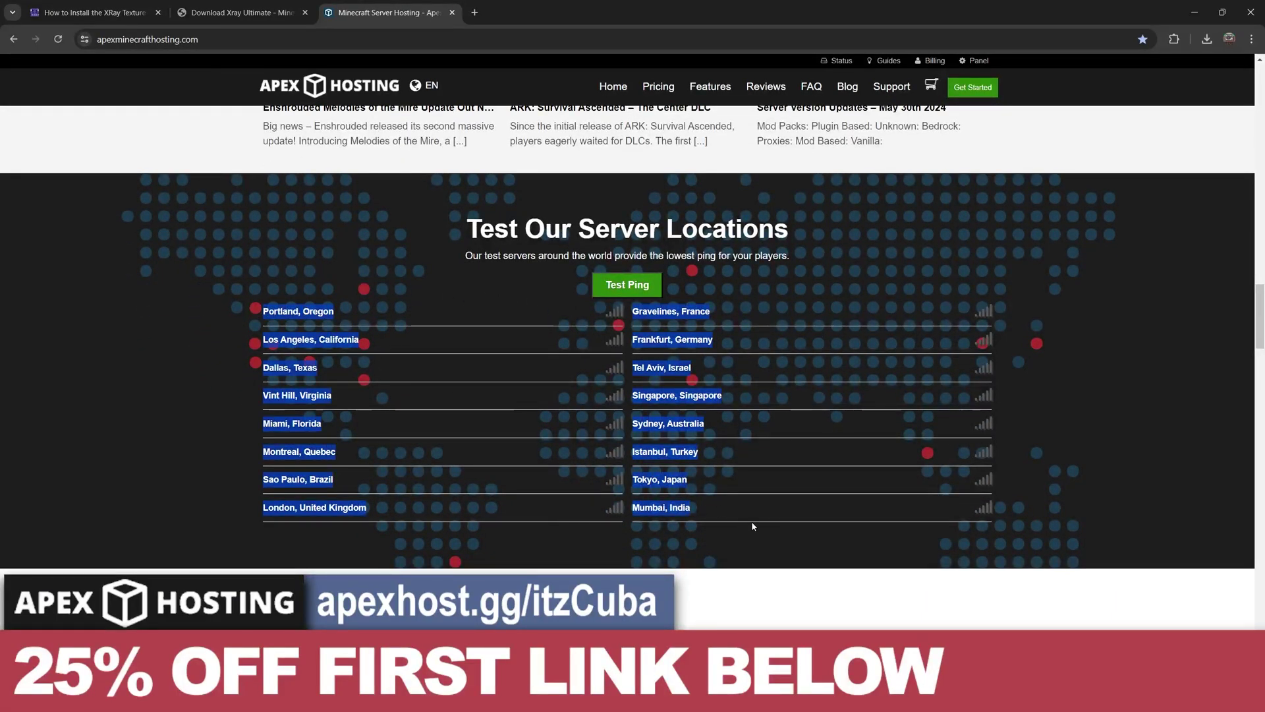
{"action": "left_click", "coordinate": [626, 451]}
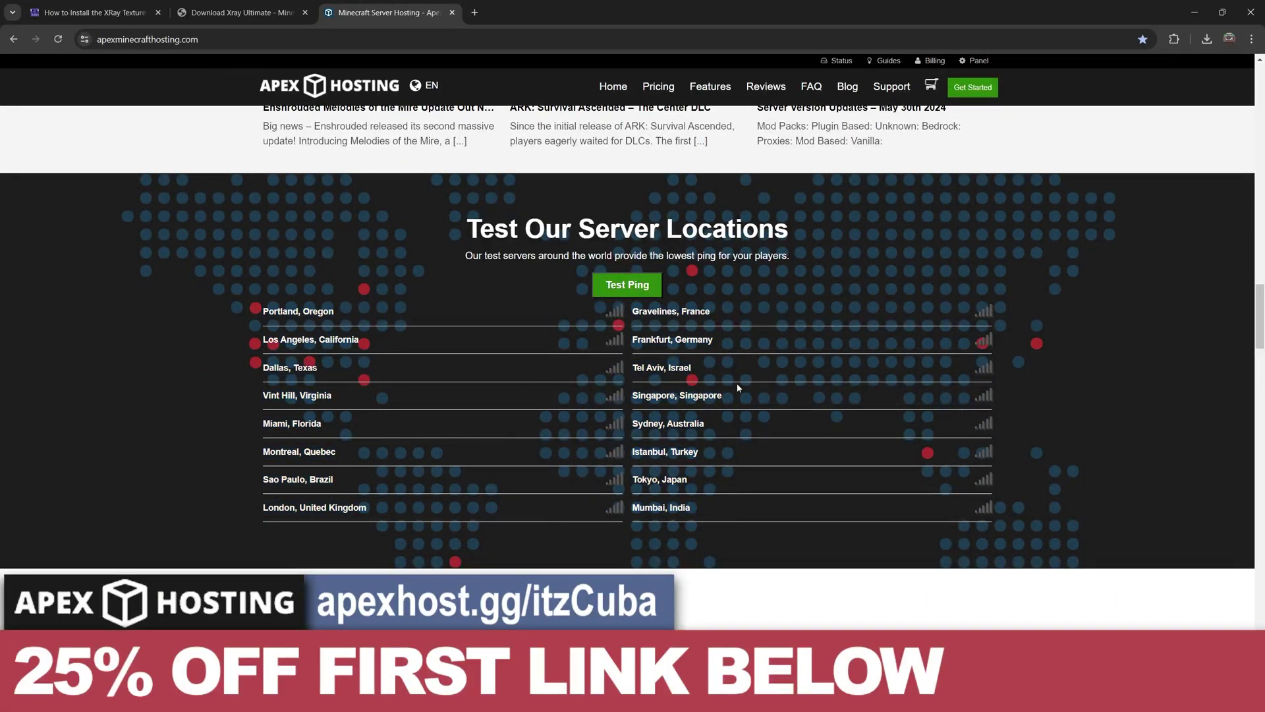
{"action": "scroll", "coordinate": [855, 415], "scroll_direction": "up", "scroll_amount": 15}
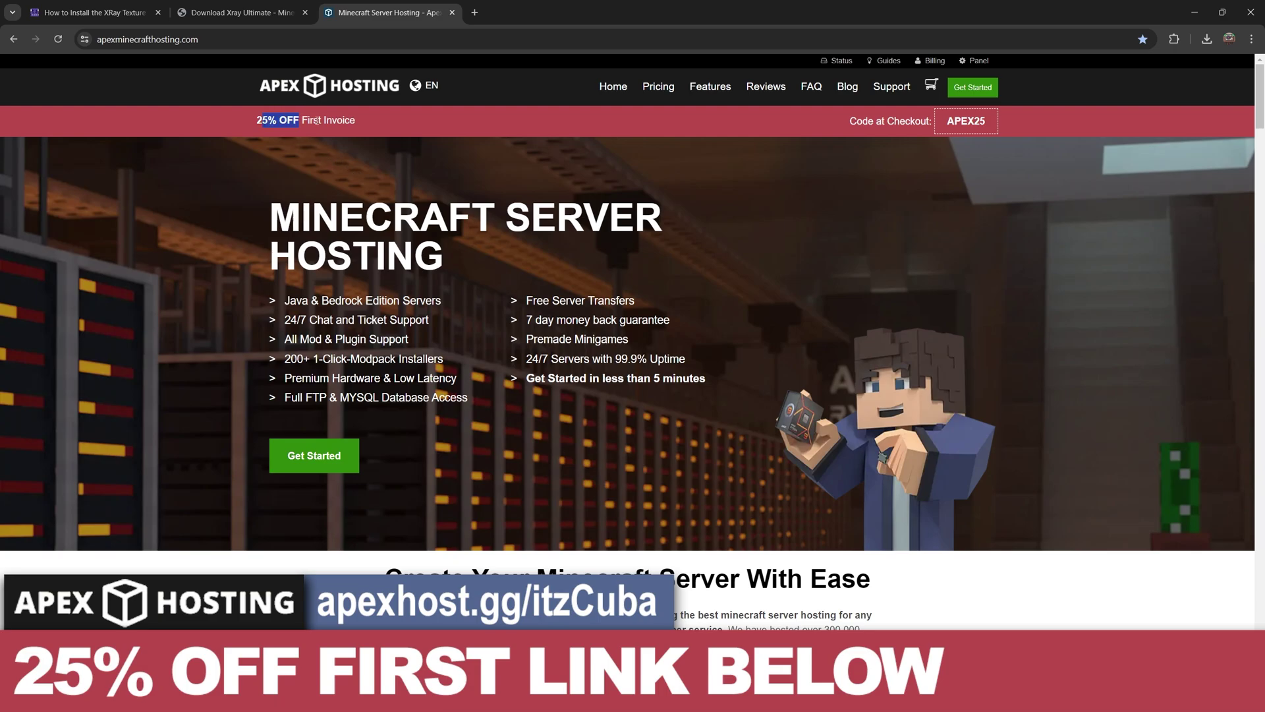
{"action": "left_click", "coordinate": [632, 222]}
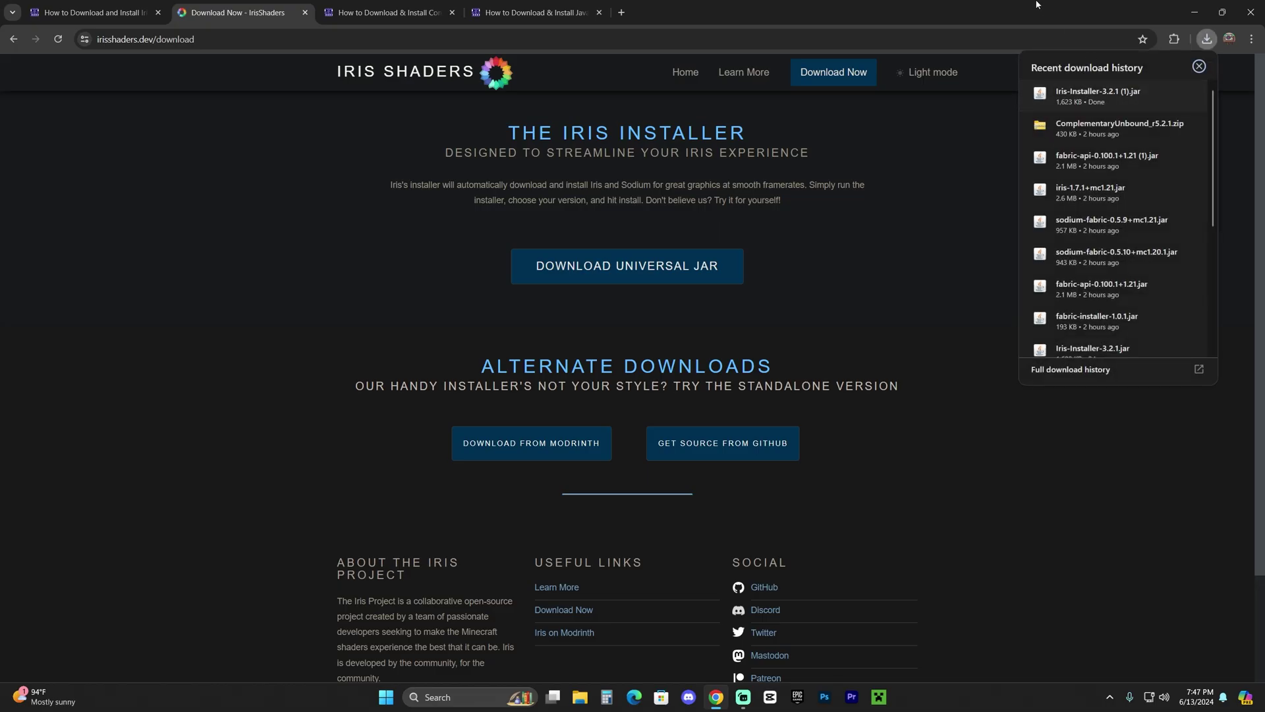
- Drag Iris-Installer-3.2.1 (1).jar from Chrome's downloads to the centre of the desktop
{"action": "double_click", "coordinate": [838, 12]}
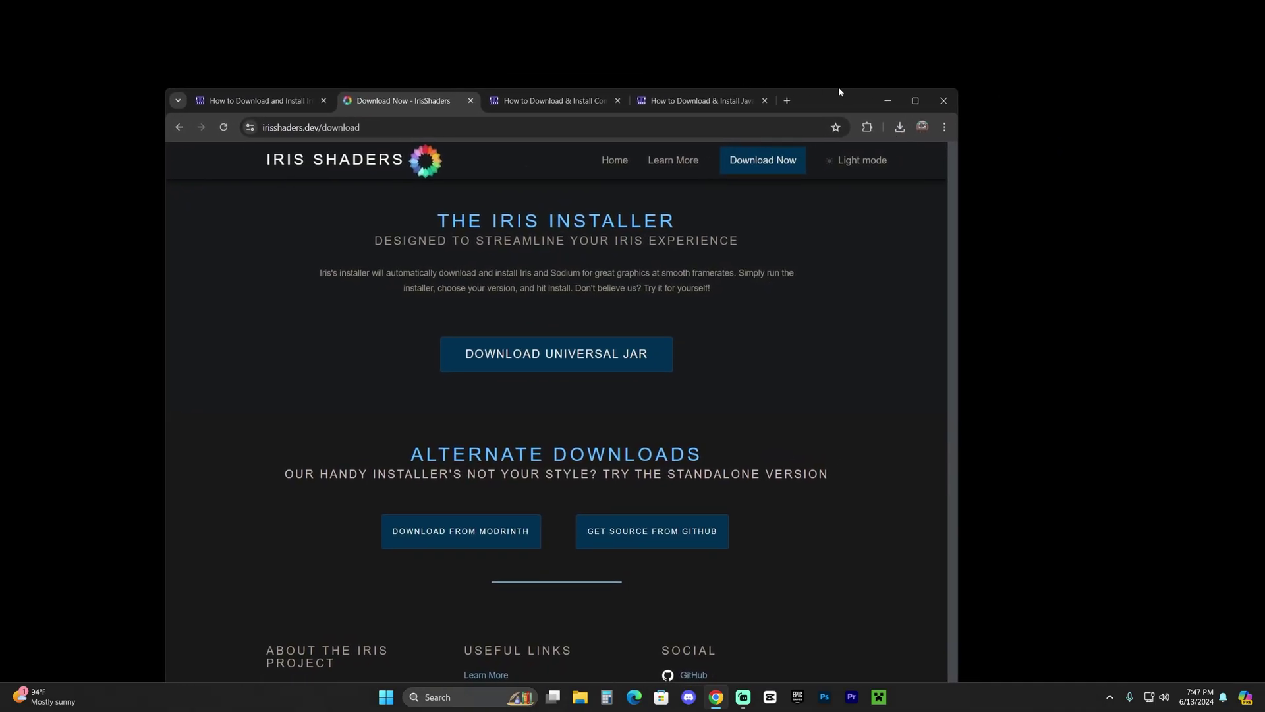
{"action": "left_click_drag", "start_coordinate": [845, 87], "coordinate": [777, 75]}
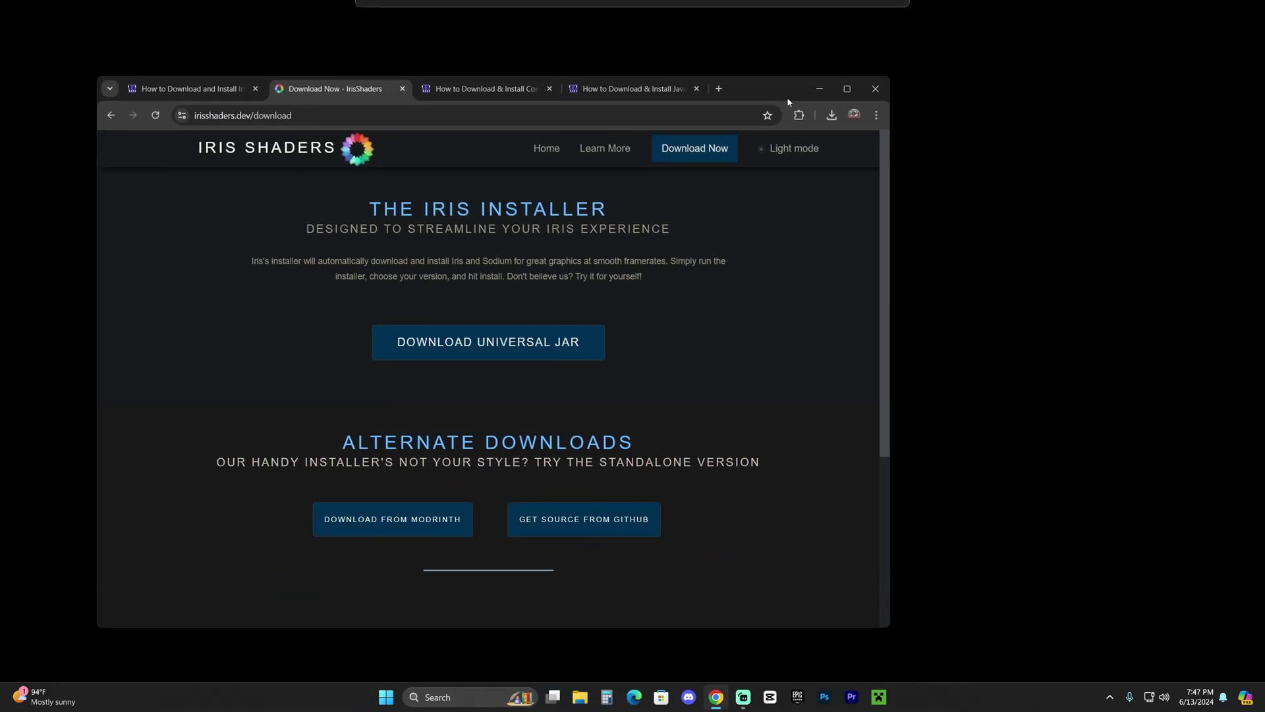
{"action": "left_click", "coordinate": [831, 116]}
{"action": "left_click_drag", "start_coordinate": [723, 172], "coordinate": [1030, 203]}
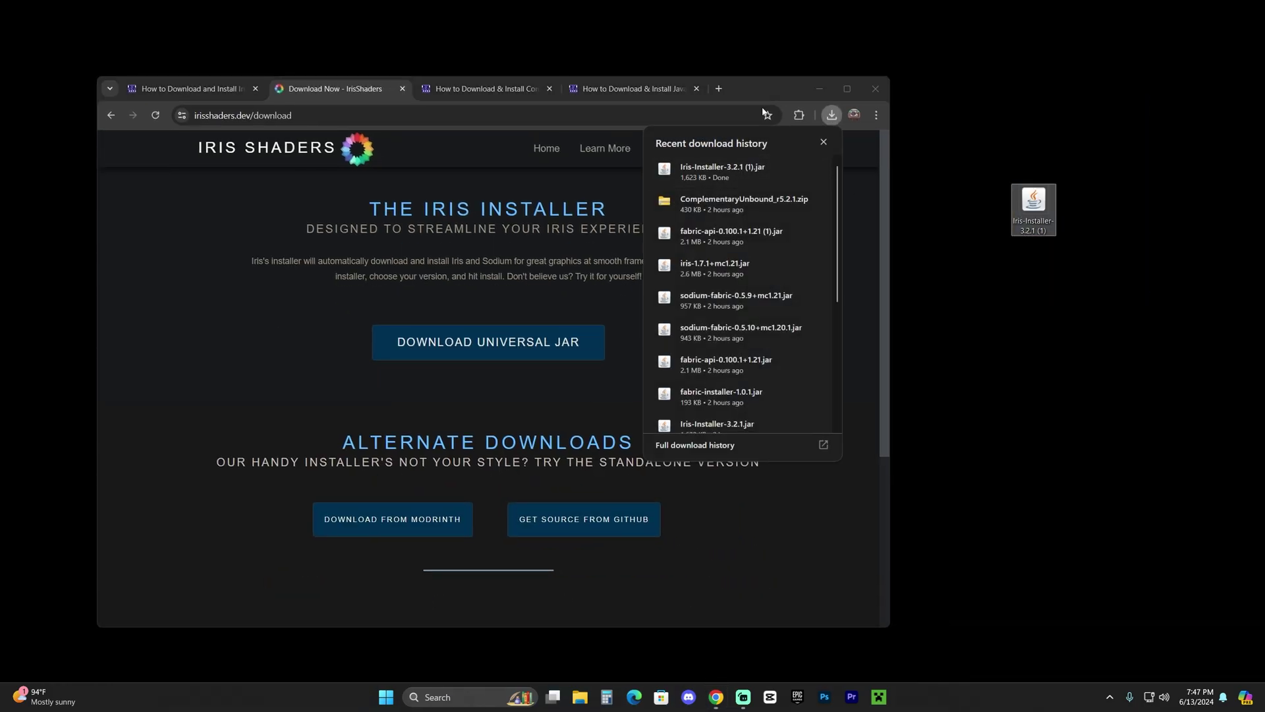
{"action": "left_click_drag", "start_coordinate": [787, 79], "coordinate": [744, 155]}
{"action": "left_click", "coordinate": [777, 165]}
{"action": "left_click_drag", "start_coordinate": [1033, 201], "coordinate": [620, 270]}
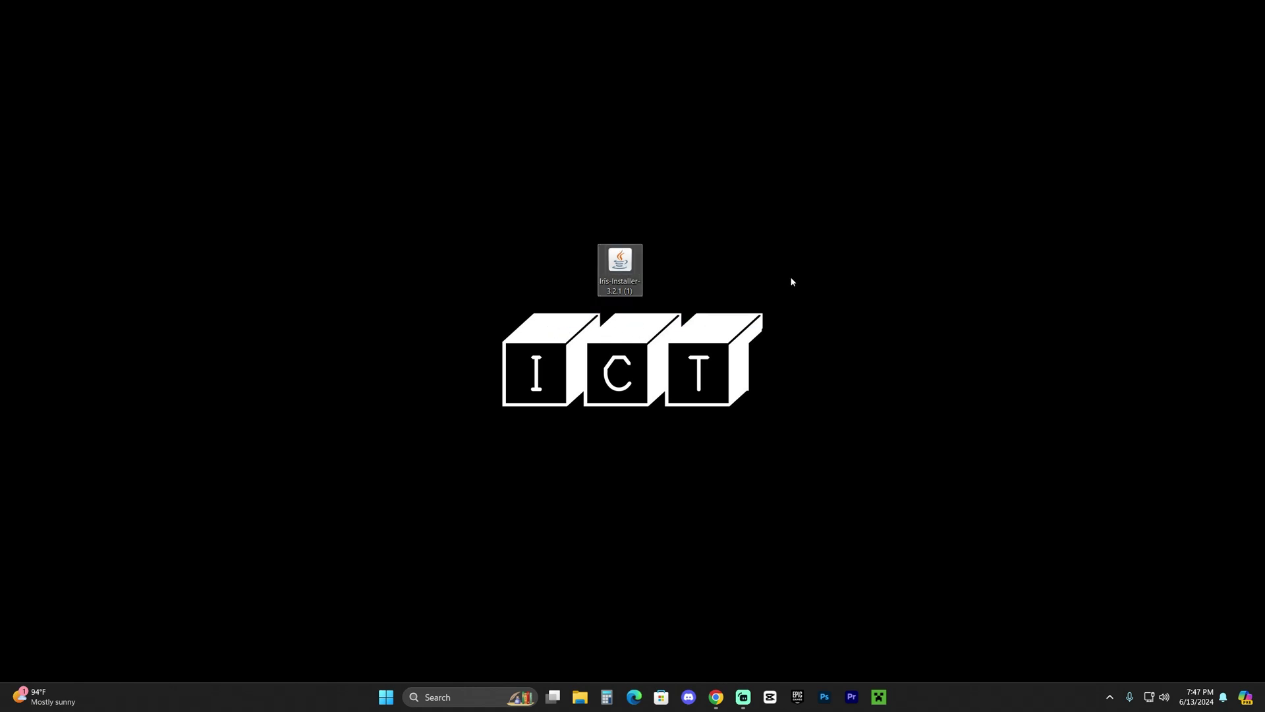
{"action": "left_click", "coordinate": [755, 420]}
- Restore and maximize Chrome, then switch to the Java install guide tab
{"action": "left_click", "coordinate": [717, 696]}
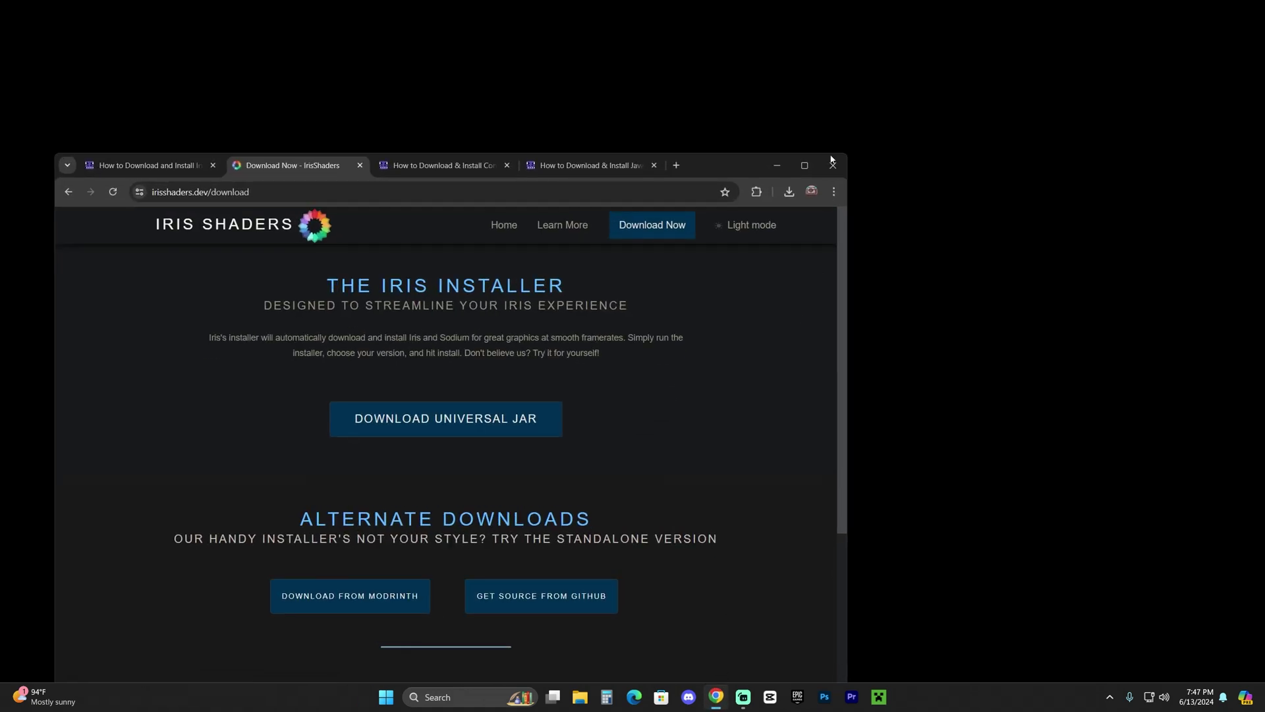
{"action": "left_click", "coordinate": [803, 166]}
{"action": "left_click", "coordinate": [552, 10]}
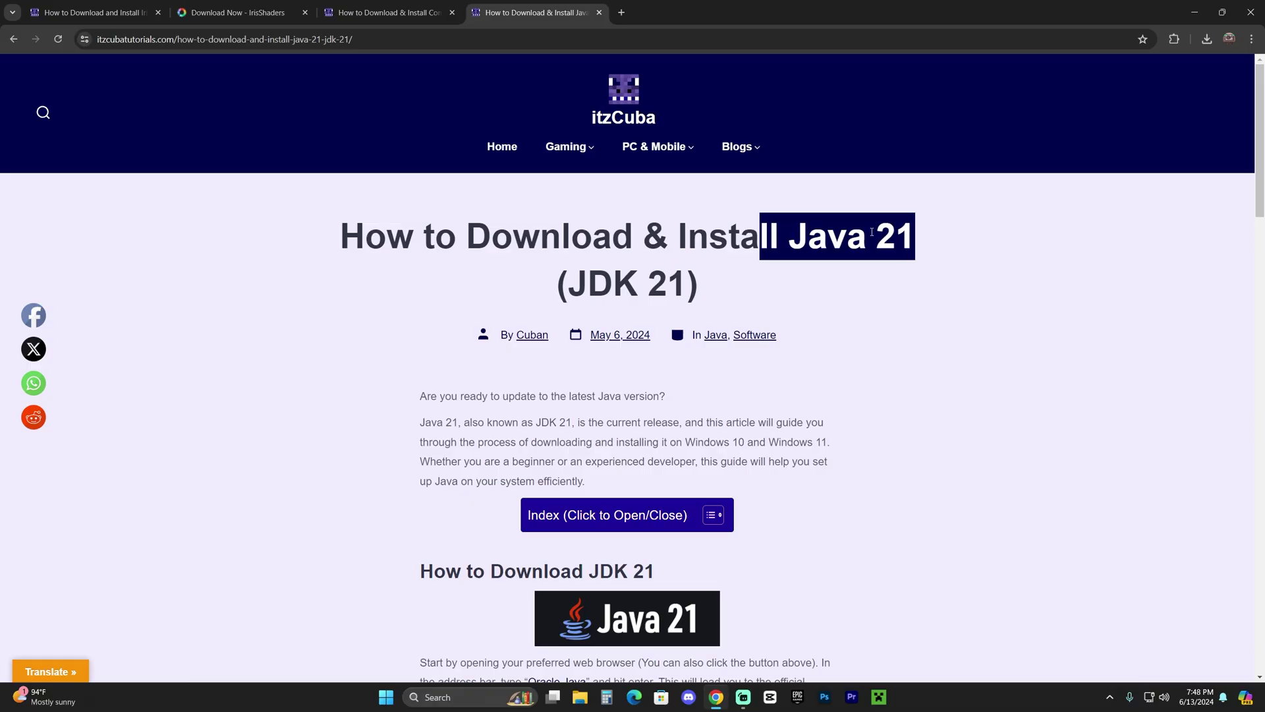
- Read the Java 21 tutorial, repeatedly highlighting 'Java 21' in its title
{"action": "left_click", "coordinate": [892, 241]}
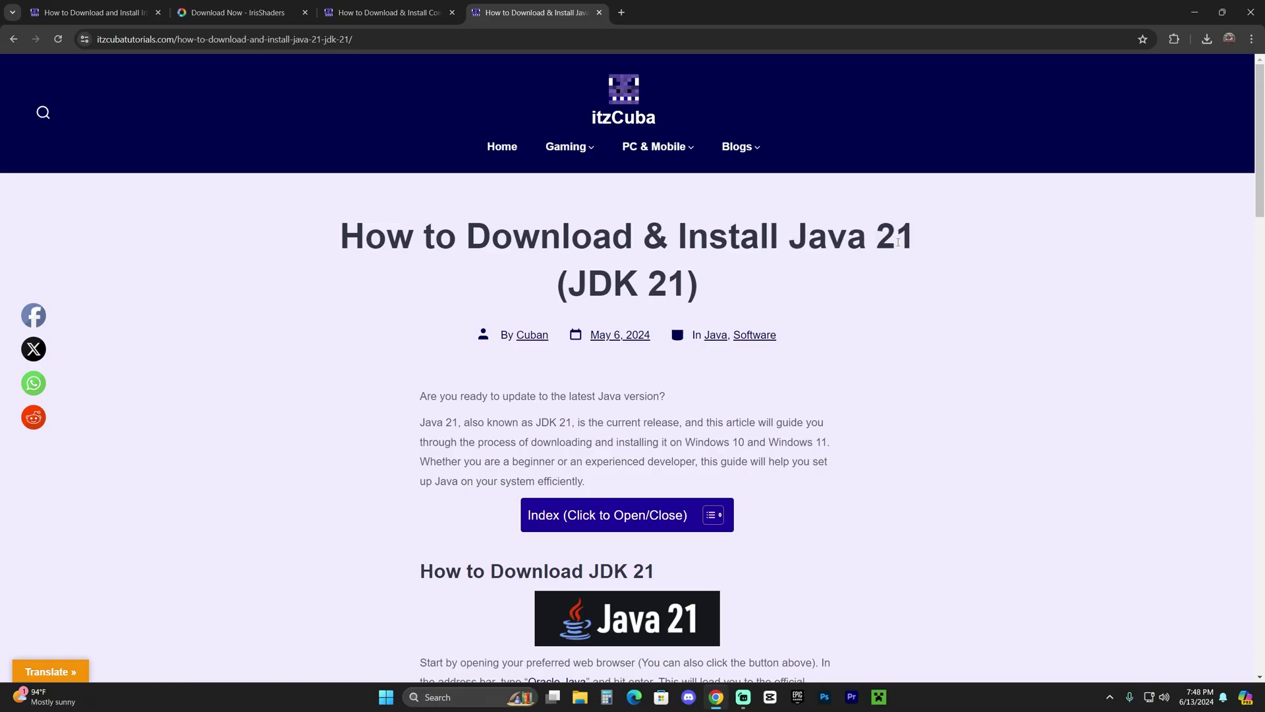
{"action": "double_click", "coordinate": [898, 241]}
{"action": "left_click", "coordinate": [875, 241]}
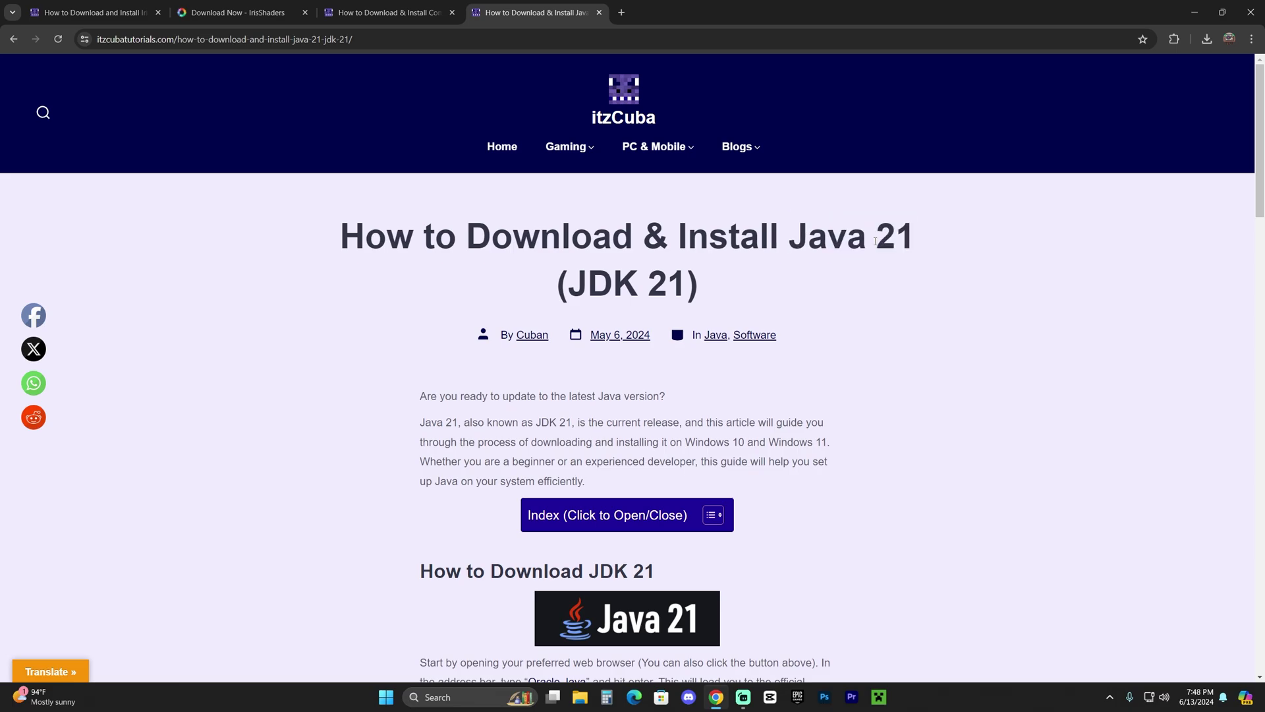
{"action": "left_click_drag", "start_coordinate": [912, 235], "coordinate": [739, 237]}
{"action": "left_click", "coordinate": [913, 238]}
{"action": "left_click_drag", "start_coordinate": [916, 237], "coordinate": [807, 237]}
{"action": "left_click", "coordinate": [859, 244]}
{"action": "scroll", "coordinate": [854, 244], "scroll_direction": "down", "scroll_amount": 14}
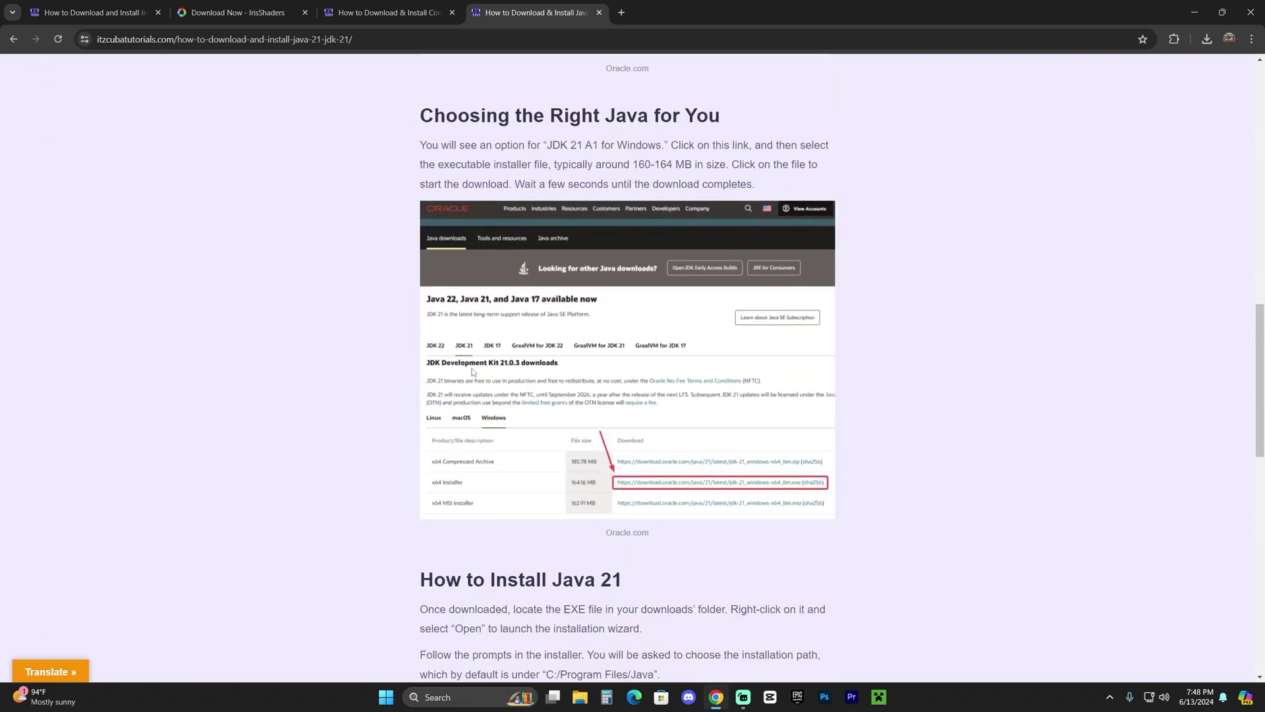
{"action": "scroll", "coordinate": [658, 347], "scroll_direction": "up", "scroll_amount": 8}
{"action": "scroll", "coordinate": [657, 346], "scroll_direction": "up", "scroll_amount": 6}
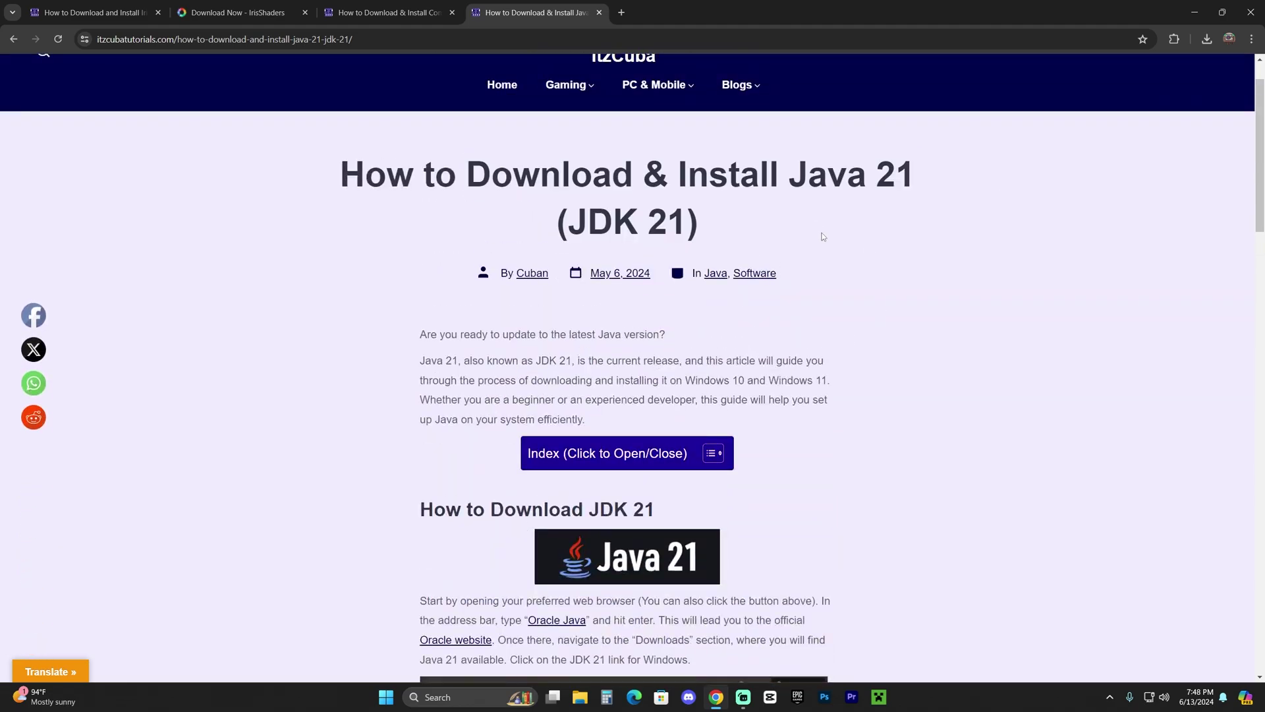
{"action": "left_click_drag", "start_coordinate": [924, 192], "coordinate": [773, 189]}
- Show the desktop so the Iris installer icon is visible
{"action": "key", "text": "super+d"}
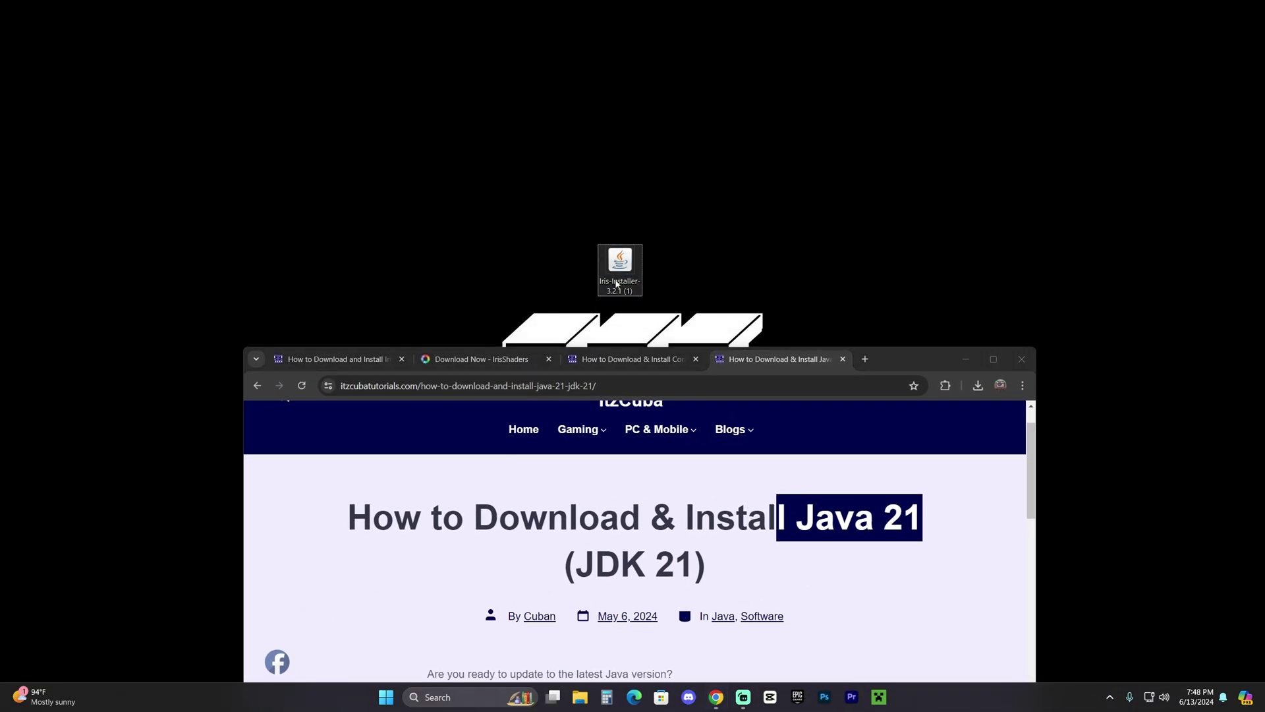
{"action": "left_click", "coordinate": [921, 358]}
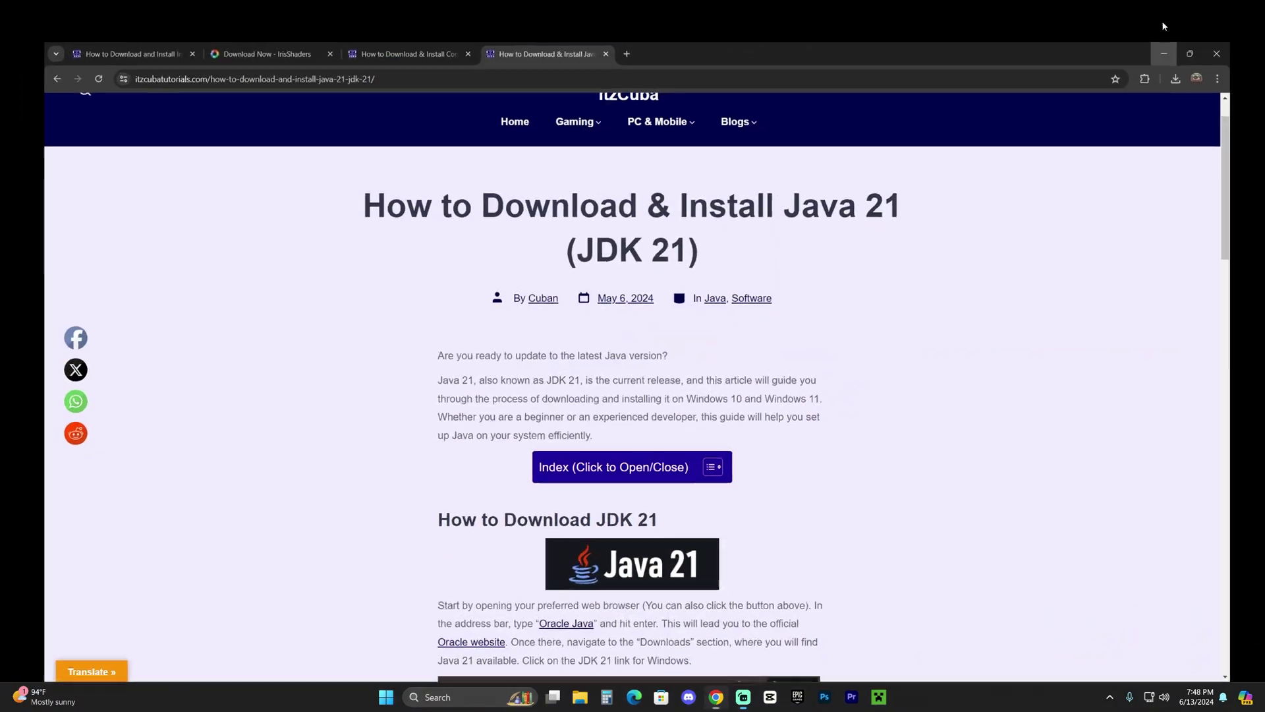
{"action": "key", "text": "super+d"}
- Launch the Iris installer from the desktop, then bring the Java 21 article back in front
{"action": "double_click", "coordinate": [619, 267]}
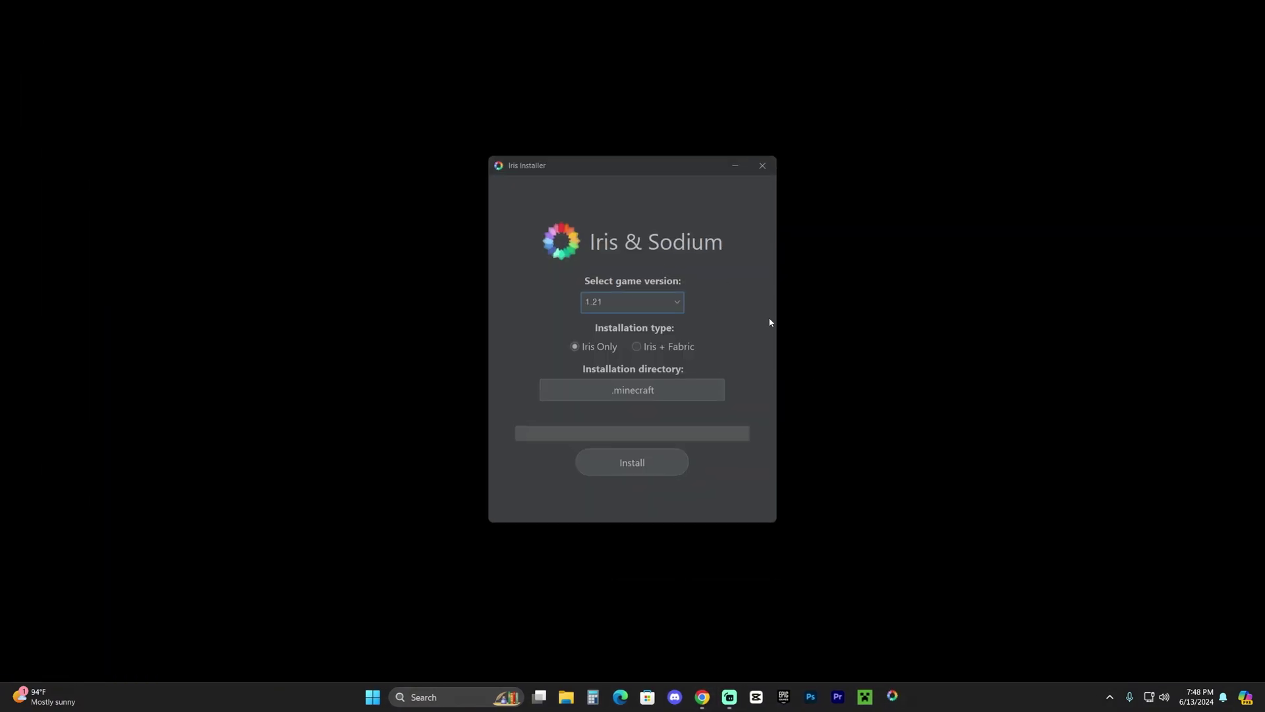
{"action": "left_click", "coordinate": [710, 697]}
{"action": "left_click_drag", "start_coordinate": [895, 178], "coordinate": [770, 177]}
{"action": "left_click", "coordinate": [845, 179]}
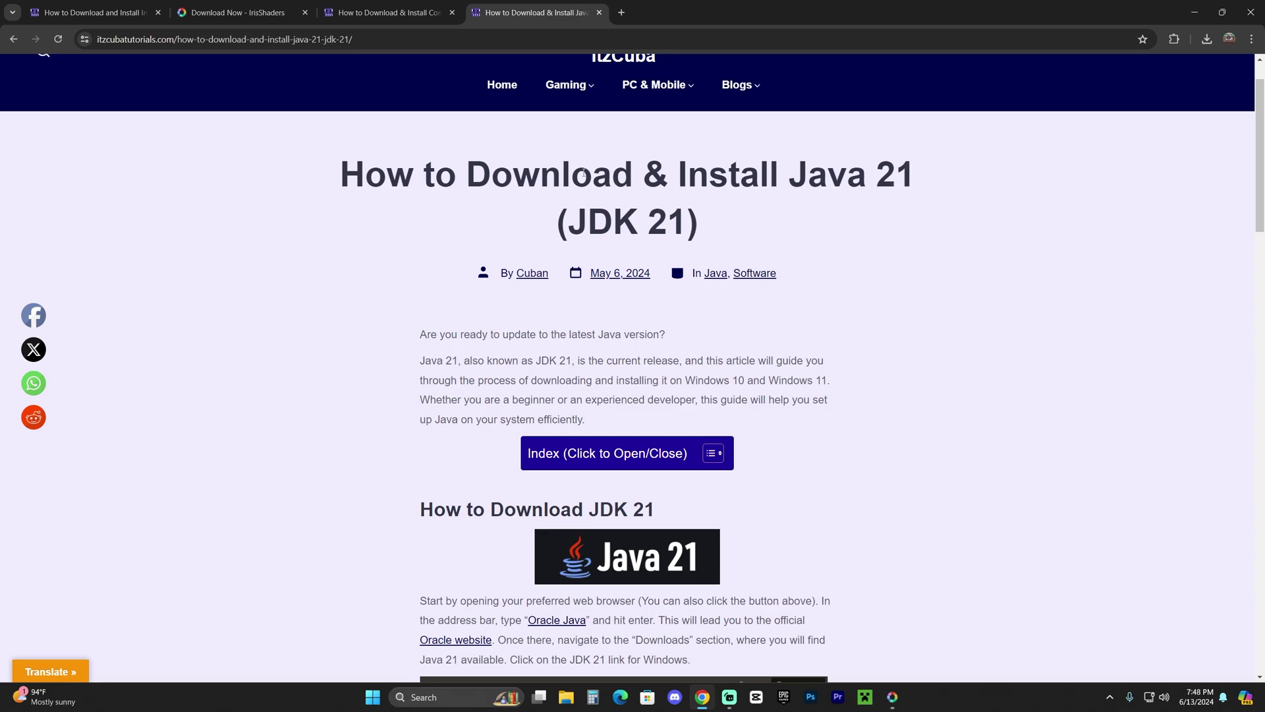
- Scroll to 'How to Download JDK 21' and open Oracle's Java Downloads page in a new tab
{"action": "left_click_drag", "start_coordinate": [490, 174], "coordinate": [940, 178]}
{"action": "left_click", "coordinate": [936, 178]}
{"action": "scroll", "coordinate": [918, 211], "scroll_direction": "down", "scroll_amount": 3}
{"action": "left_click_drag", "start_coordinate": [655, 263], "coordinate": [421, 263]}
{"action": "left_click", "coordinate": [687, 266]}
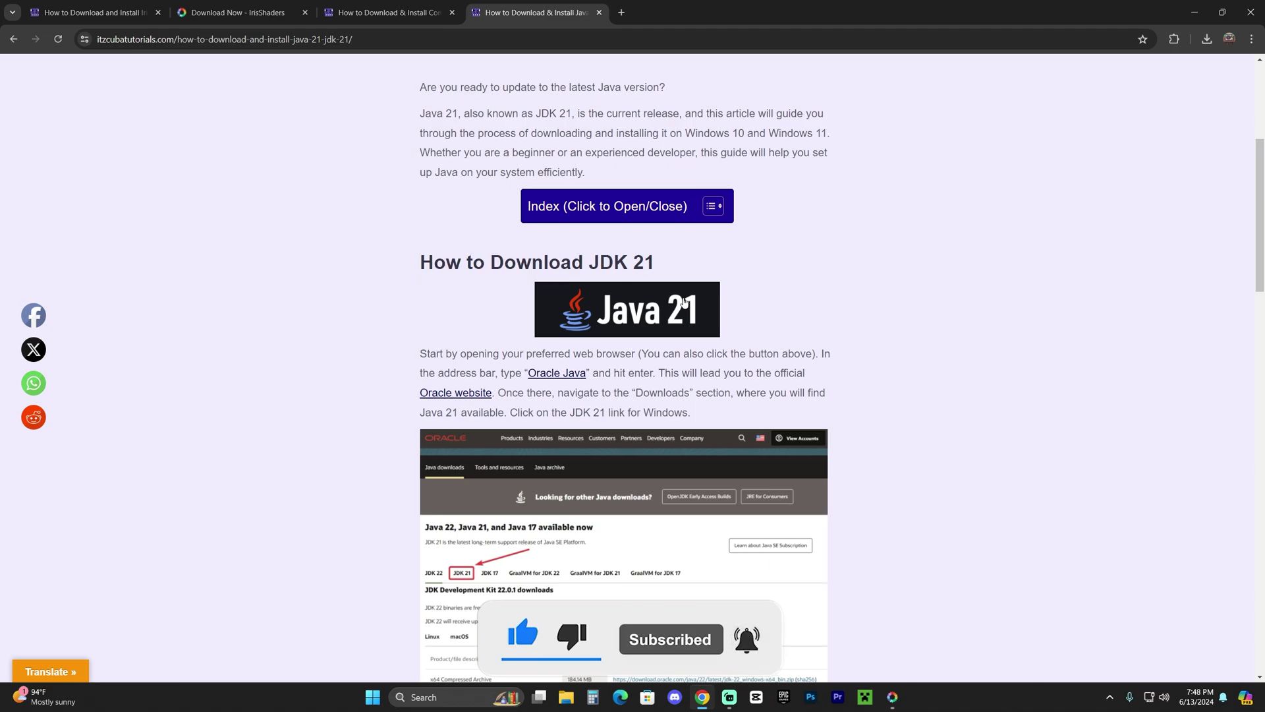
{"action": "left_click", "coordinate": [655, 317]}
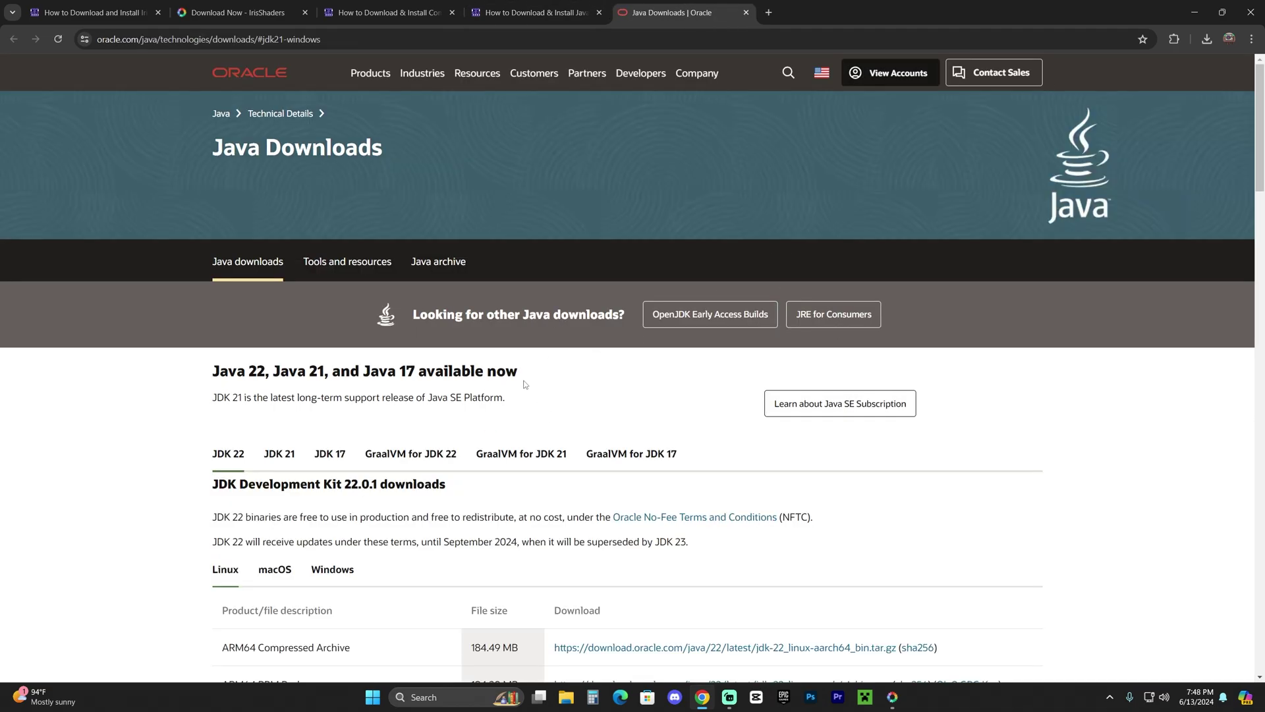
- Choose JDK 21 for Windows and download the x64 Installer
{"action": "scroll", "coordinate": [525, 385], "scroll_direction": "down", "scroll_amount": 3}
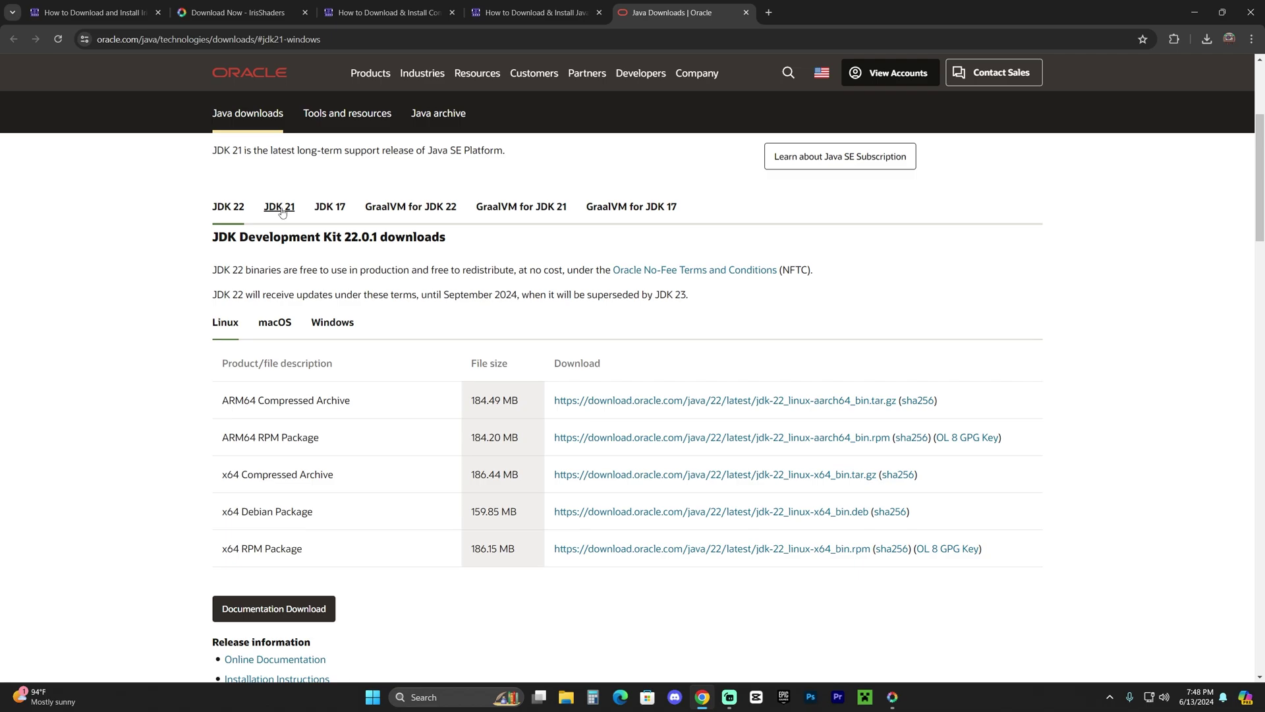
{"action": "left_click", "coordinate": [285, 210]}
{"action": "left_click", "coordinate": [323, 335]}
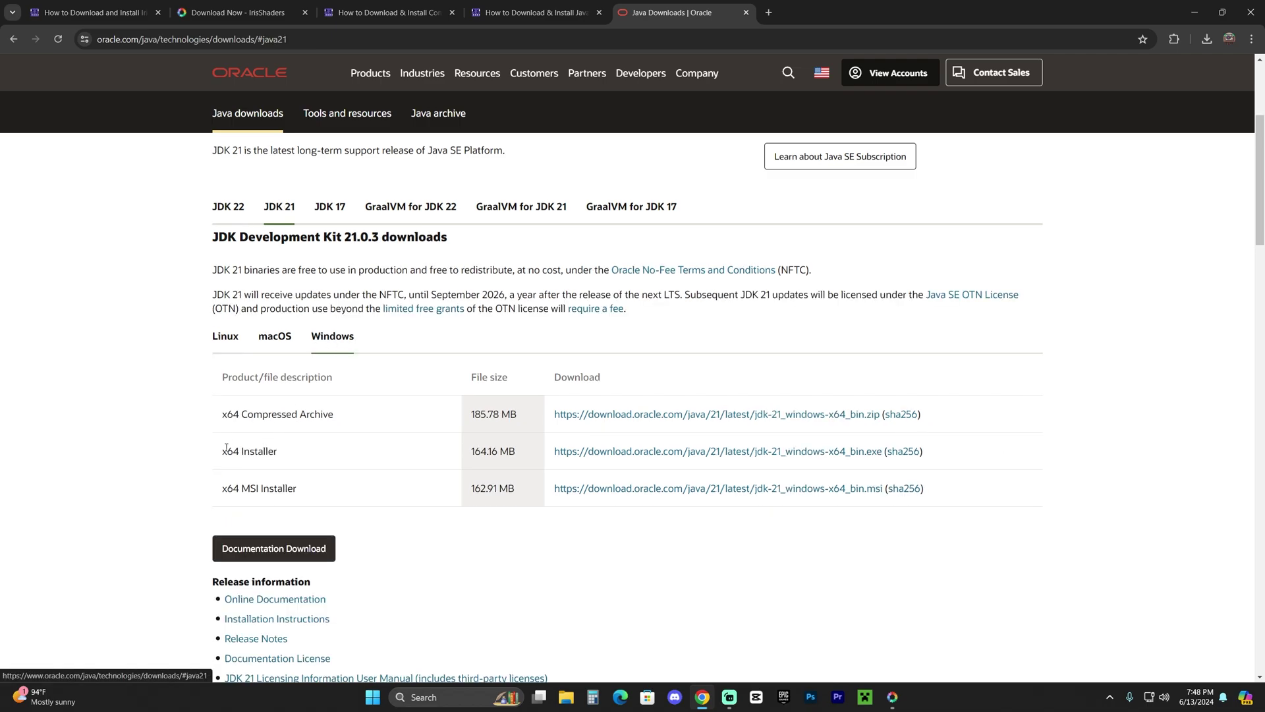
{"action": "left_click_drag", "start_coordinate": [222, 451], "coordinate": [290, 459]}
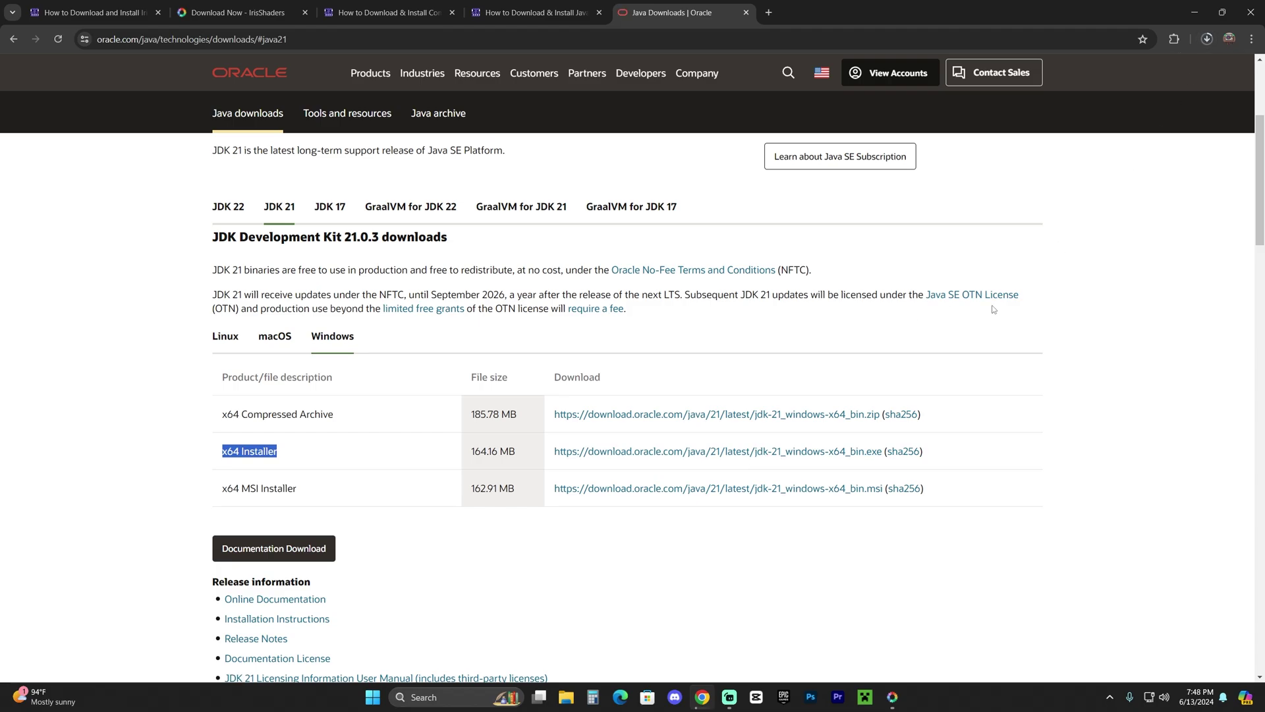
- Drag the downloaded JDK 21 installer from Chrome's downloads onto the desktop beside the Iris installer
{"action": "left_click", "coordinate": [1212, 40]}
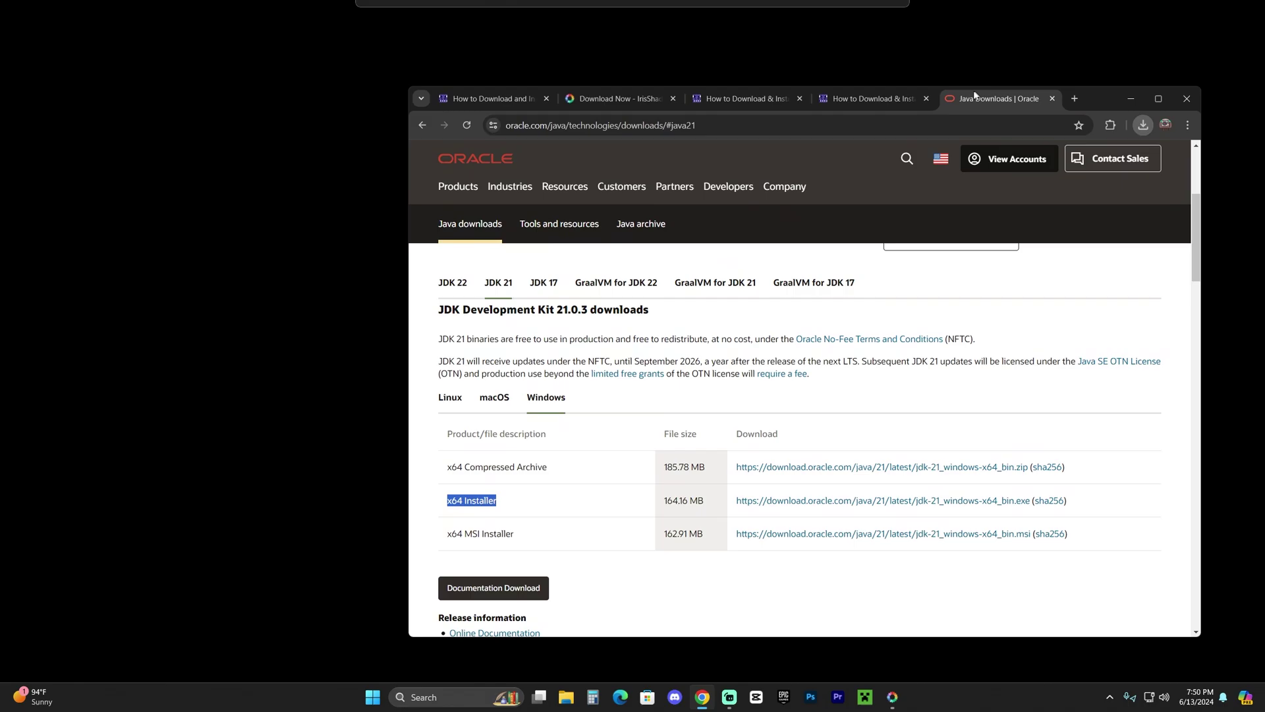
{"action": "left_click_drag", "start_coordinate": [974, 90], "coordinate": [802, 97]}
{"action": "left_click", "coordinate": [971, 133]}
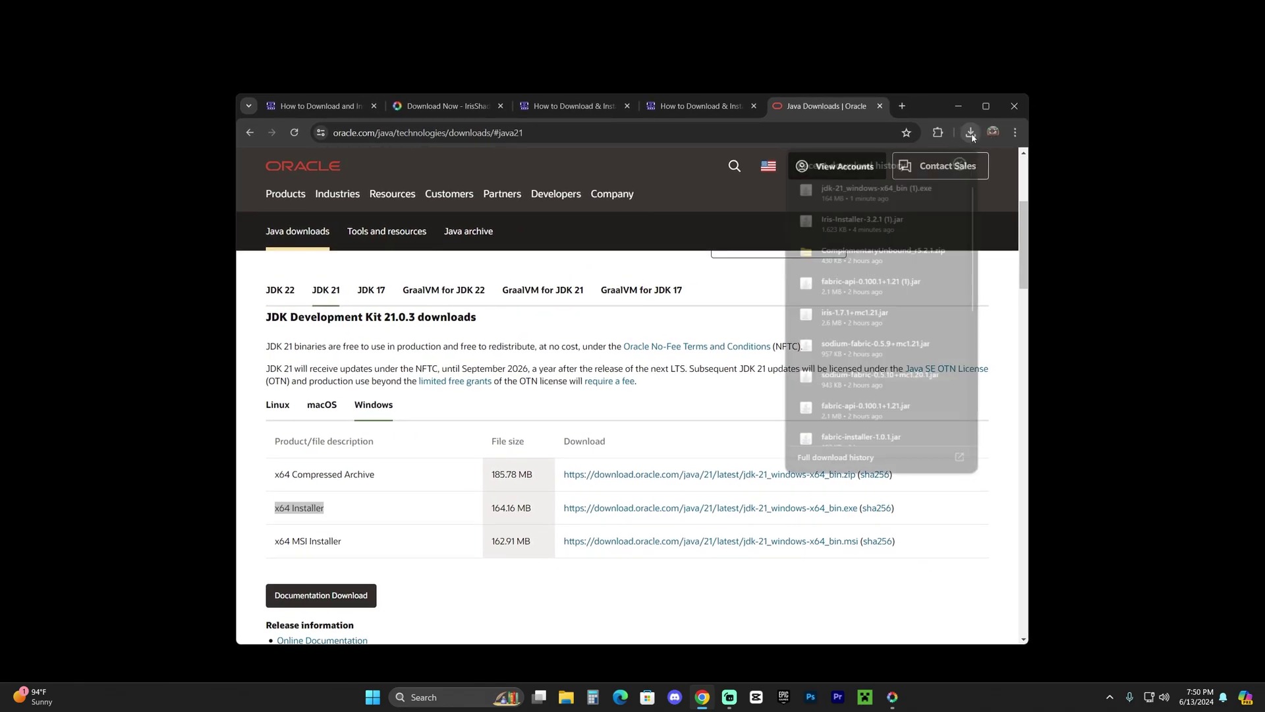
{"action": "left_click_drag", "start_coordinate": [877, 189], "coordinate": [1094, 223]}
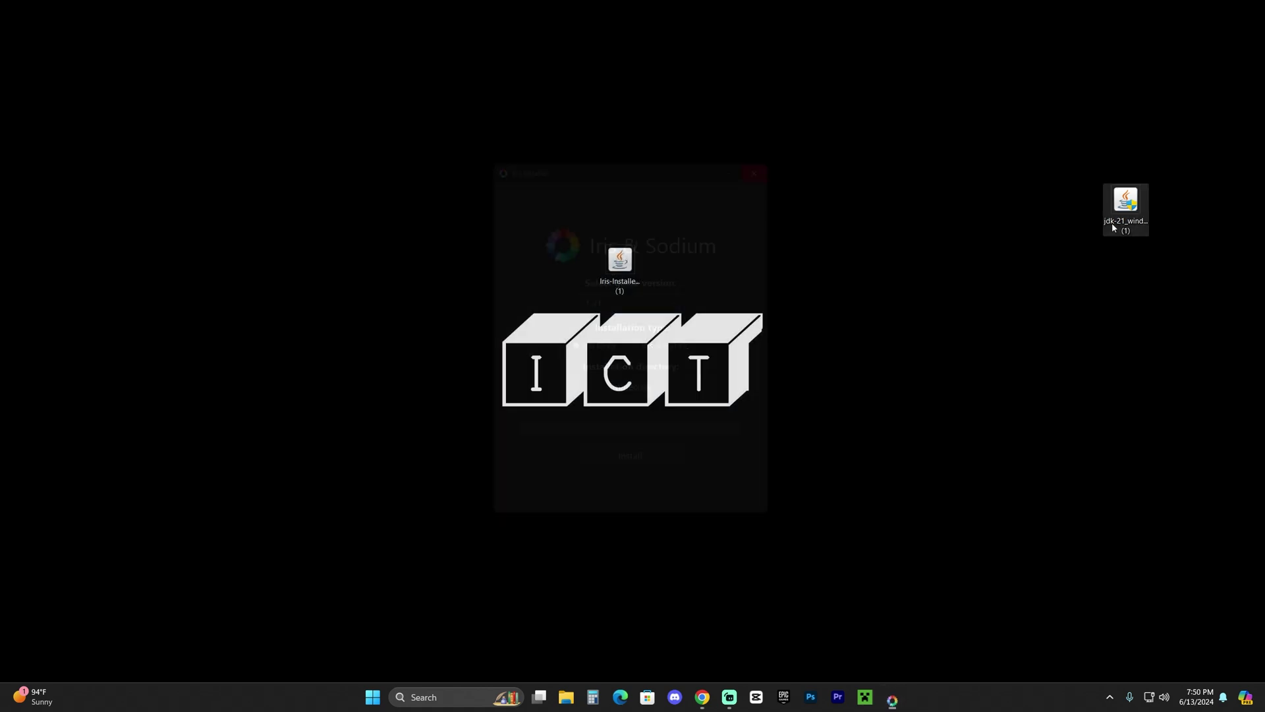
{"action": "left_click_drag", "start_coordinate": [1113, 227], "coordinate": [653, 290]}
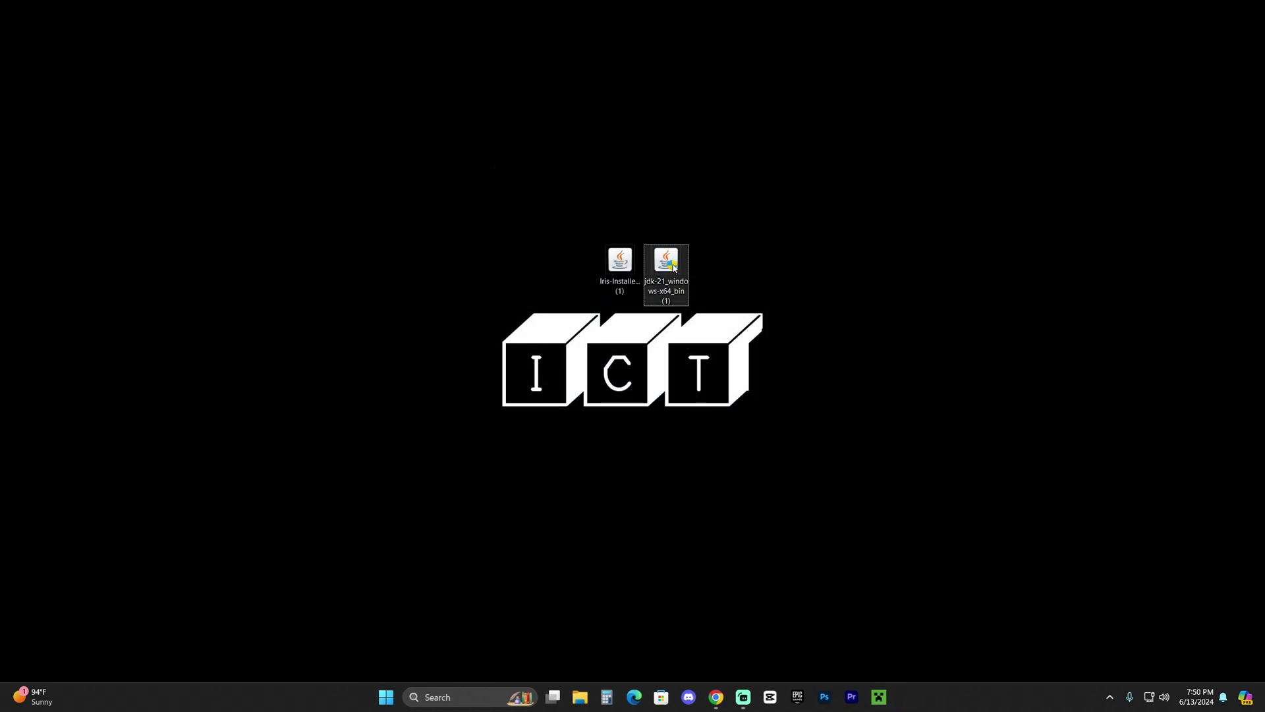
- Run the jdk-21 installer and install Java SE Development Kit 21.0.3 (64-bit)
{"action": "double_click", "coordinate": [667, 264]}
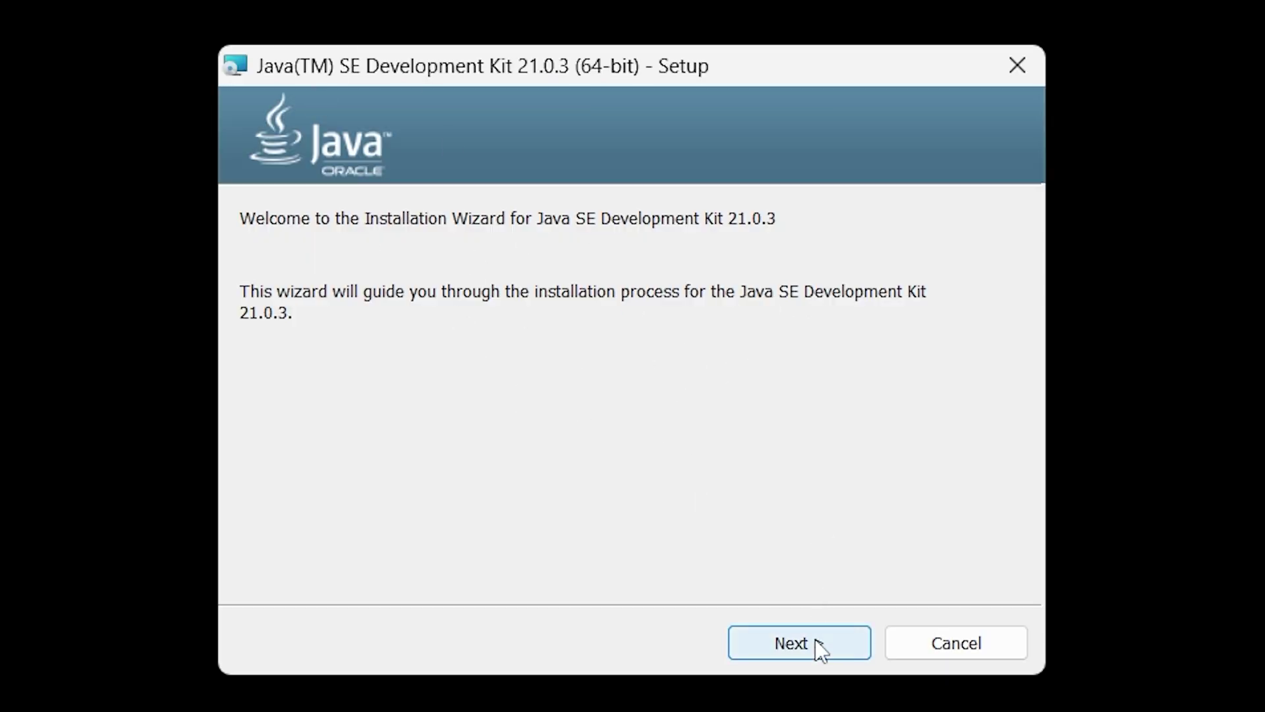
{"action": "left_click", "coordinate": [818, 646]}
{"action": "left_click", "coordinate": [830, 652]}
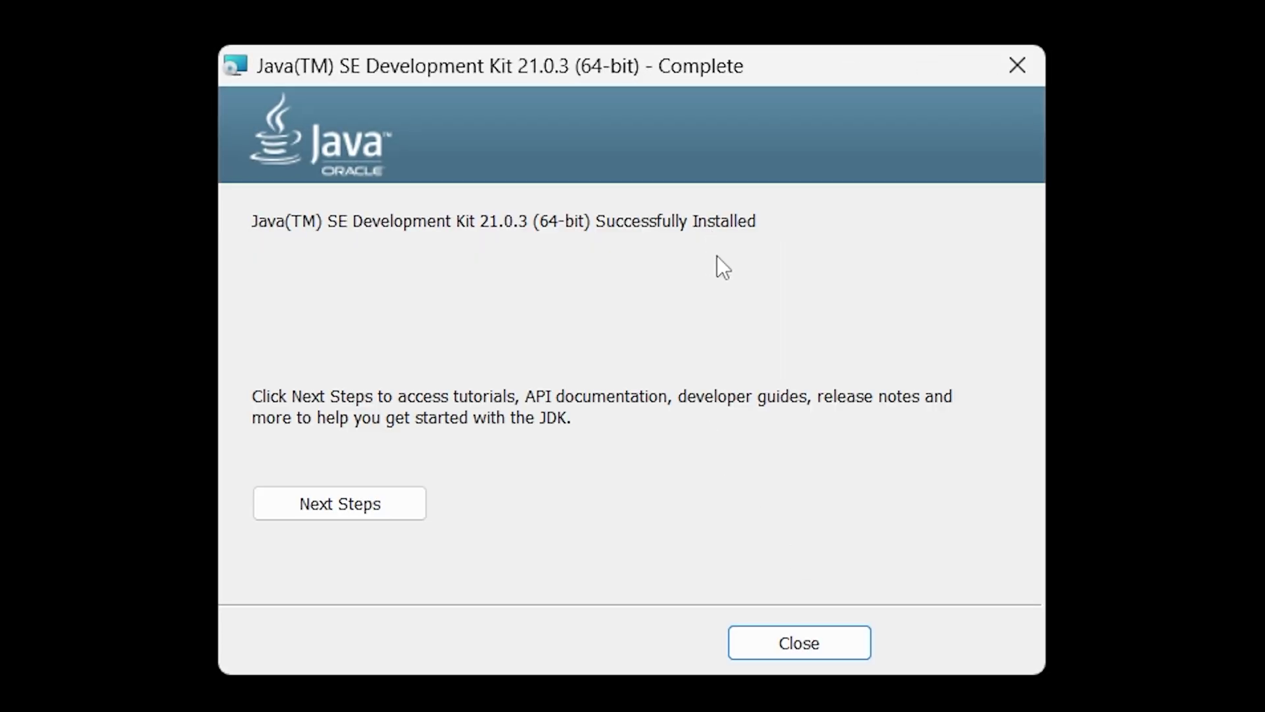
- Close the finished JDK setup and delete the jdk-21 installer file from the desktop
{"action": "left_click", "coordinate": [839, 647]}
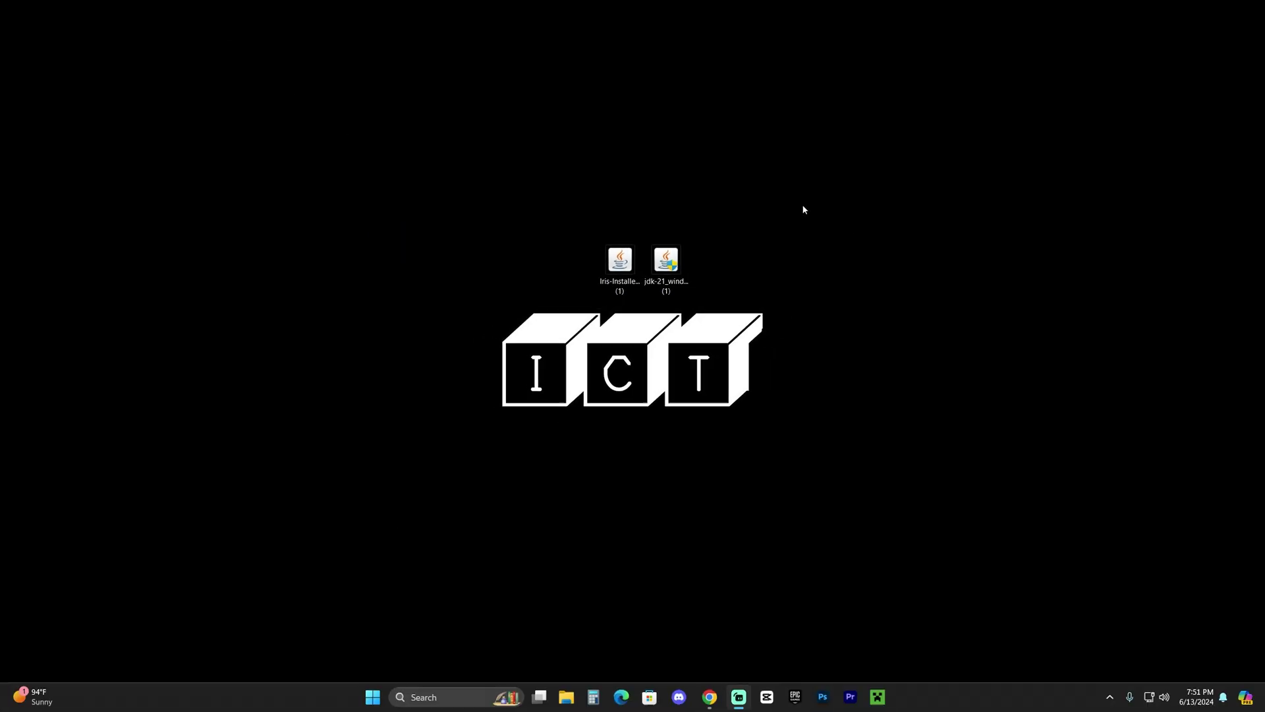
{"action": "key", "text": "Delete"}
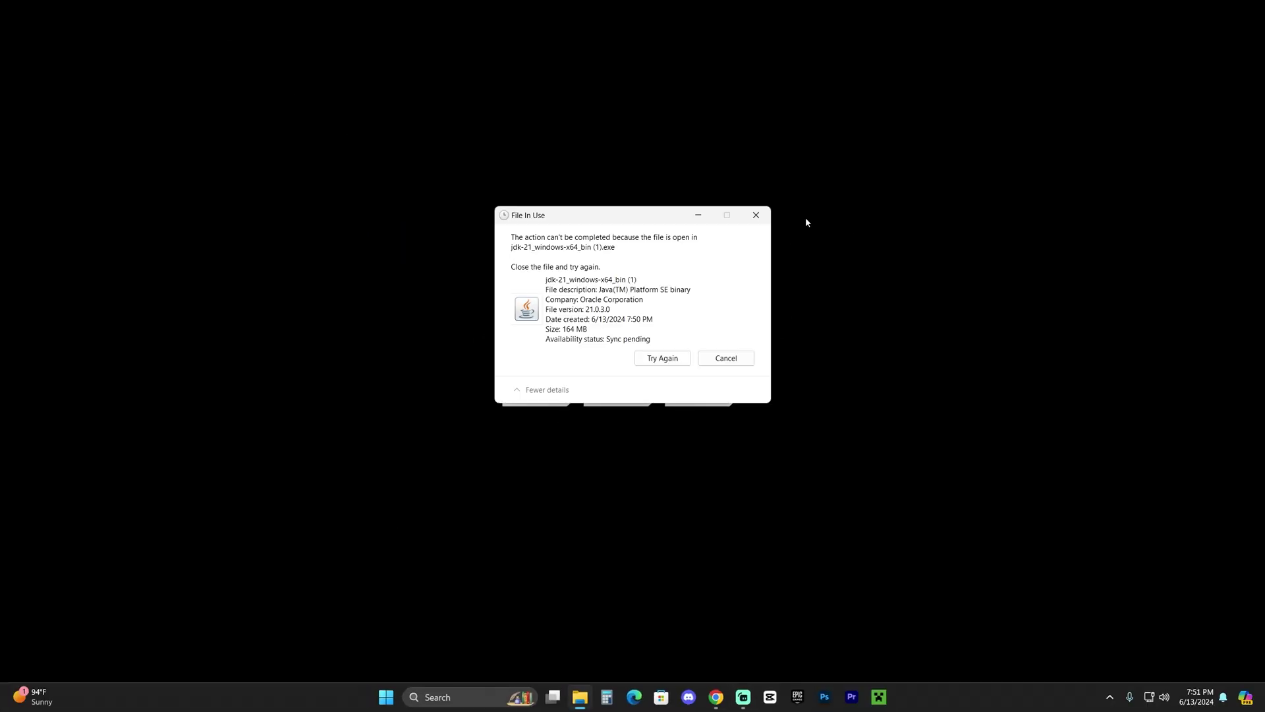
{"action": "left_click", "coordinate": [723, 357]}
{"action": "left_click_drag", "start_coordinate": [687, 272], "coordinate": [687, 273]}
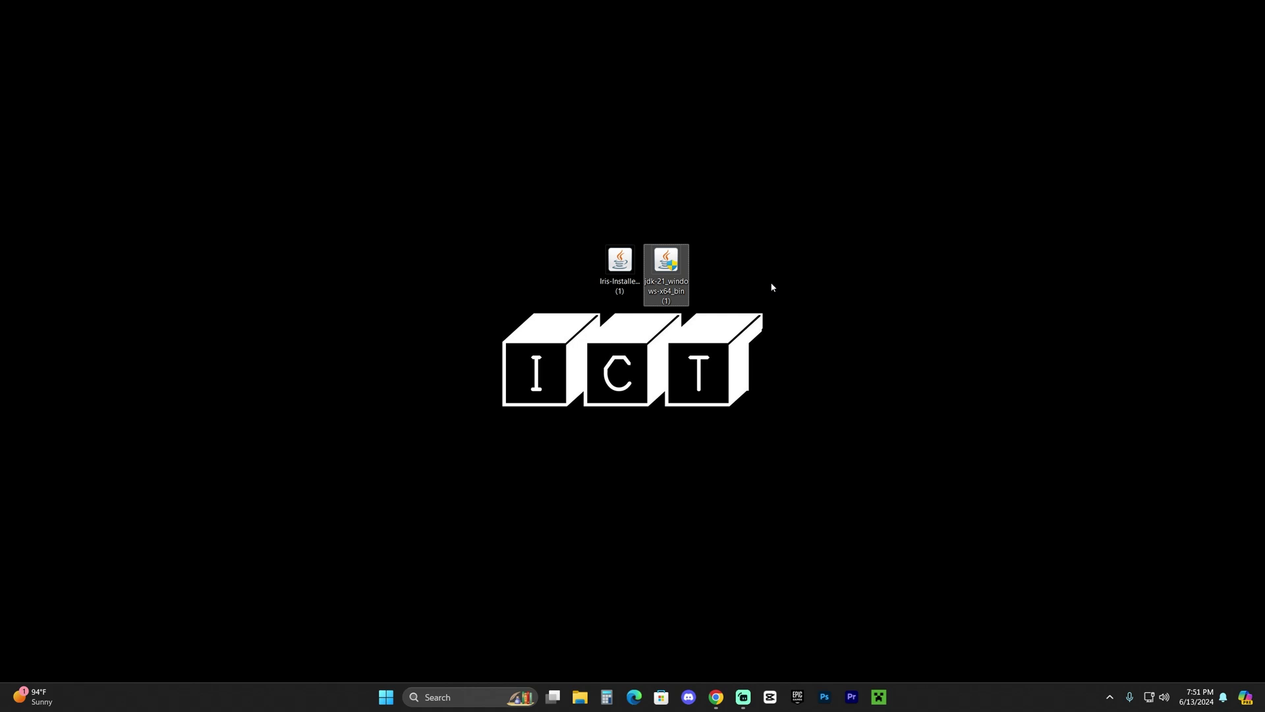
{"action": "key", "text": "Delete"}
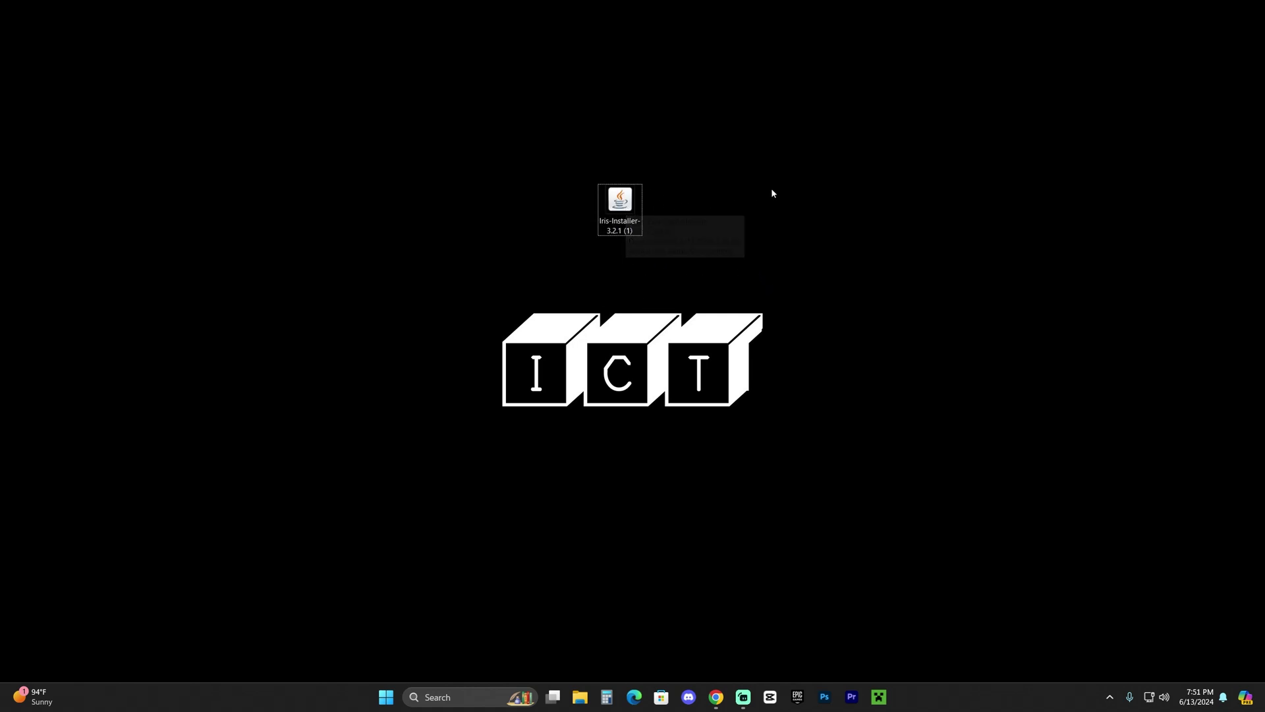
{"action": "left_click", "coordinate": [791, 346]}
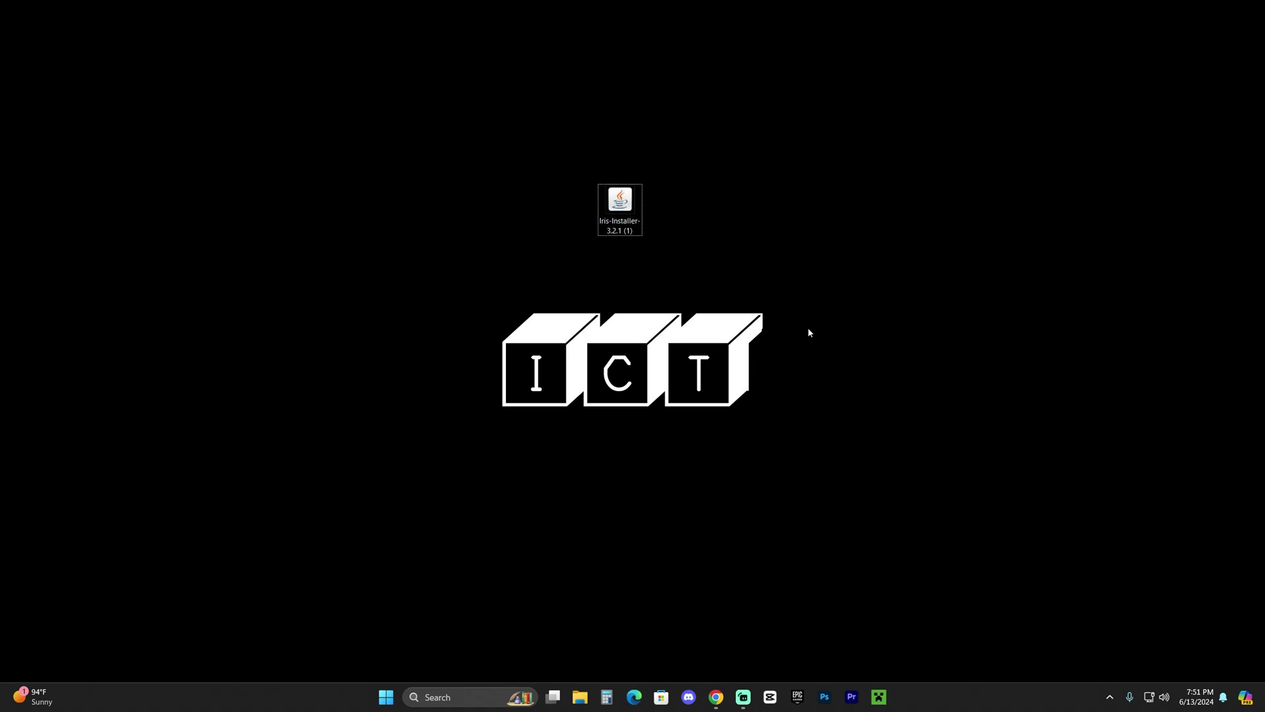
{"action": "left_click", "coordinate": [452, 696]}
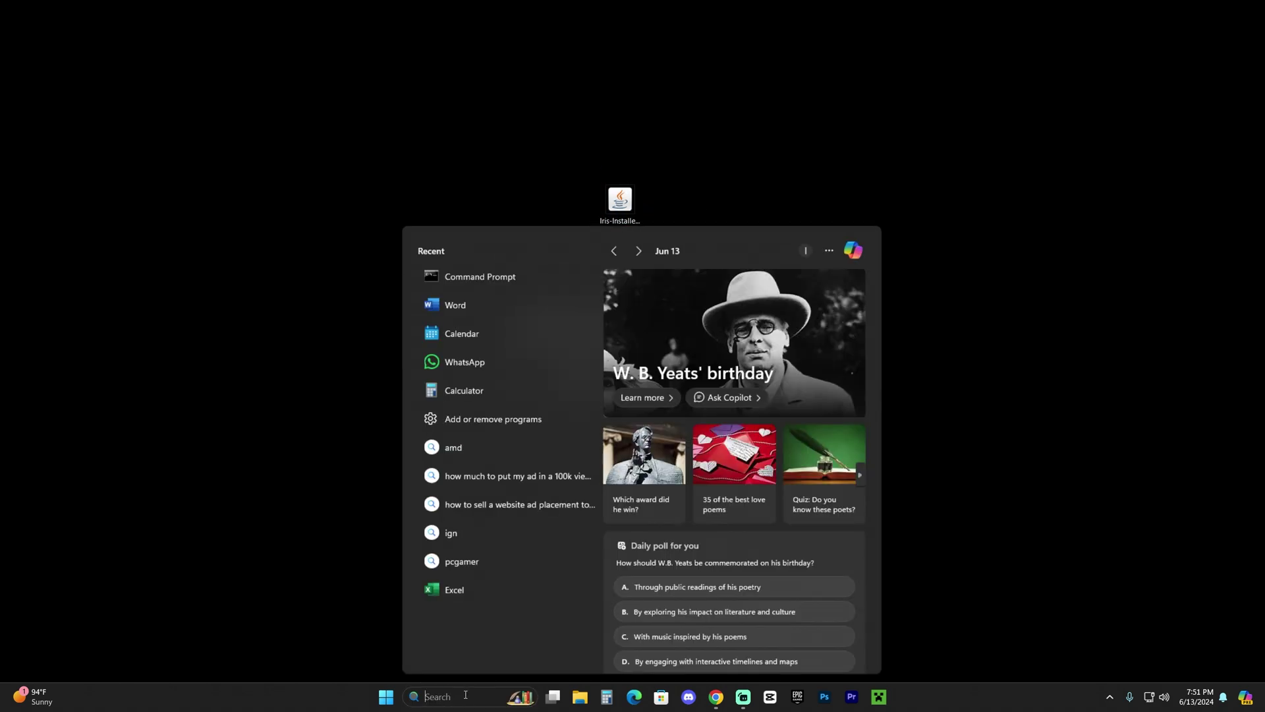
- Search Installed apps for 'java' to confirm JDK 21.0.3 is installed, then close Settings
{"action": "type", "text": "add"}
{"action": "left_click", "coordinate": [532, 313]}
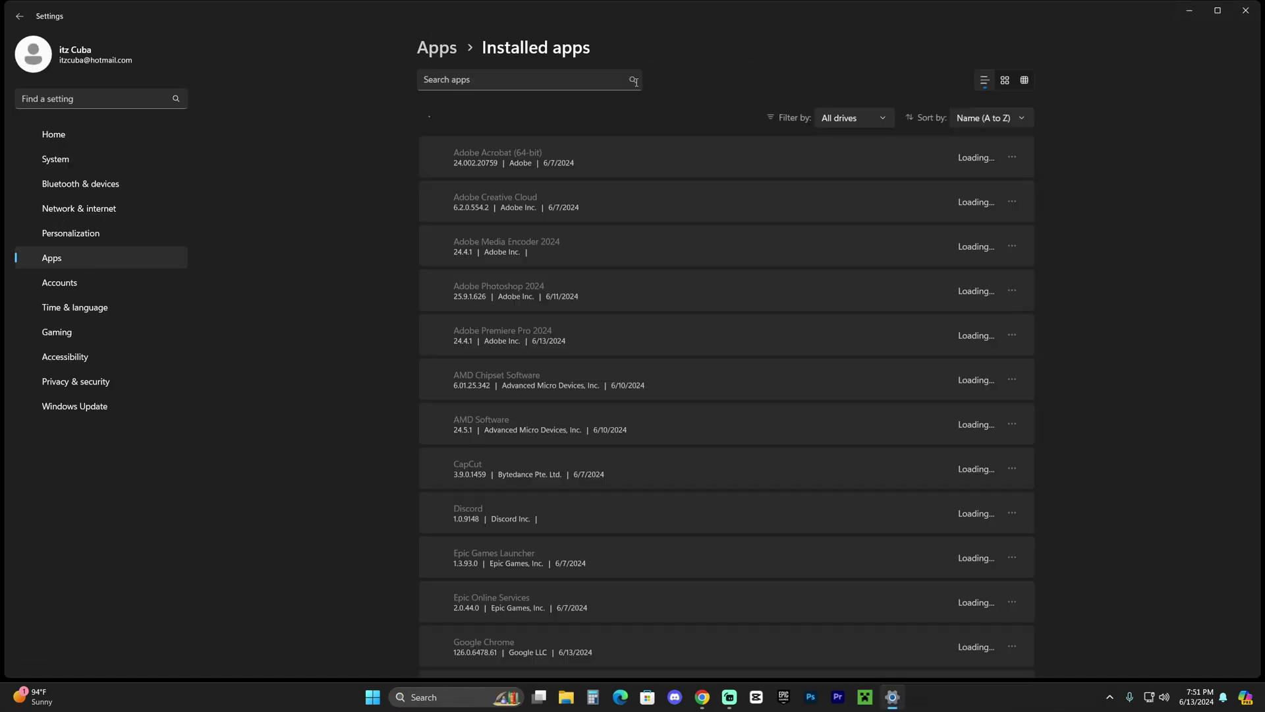
{"action": "left_click", "coordinate": [607, 82]}
{"action": "type", "text": "java"}
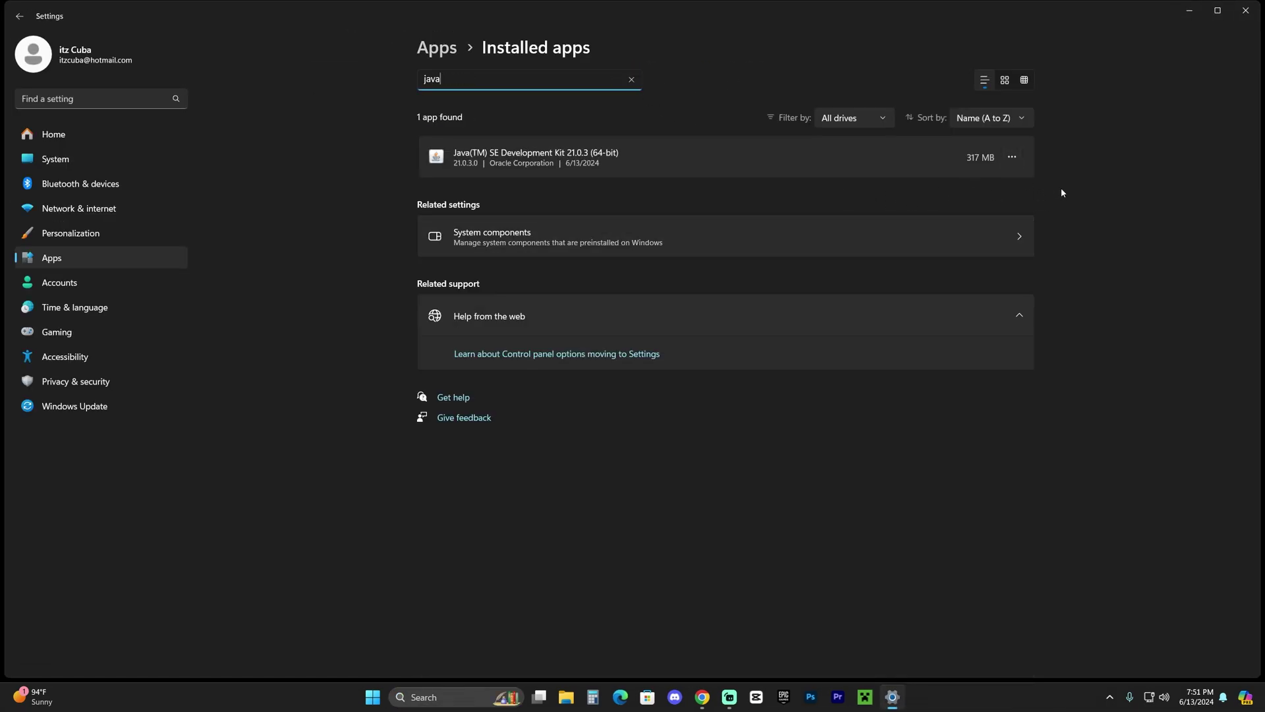
{"action": "left_click", "coordinate": [1246, 10]}
- Bring Chrome back to the Complementary Shaders article, then minimize it to reveal the desktop
{"action": "mouse_move", "coordinate": [716, 696]}
{"action": "left_click", "coordinate": [716, 652]}
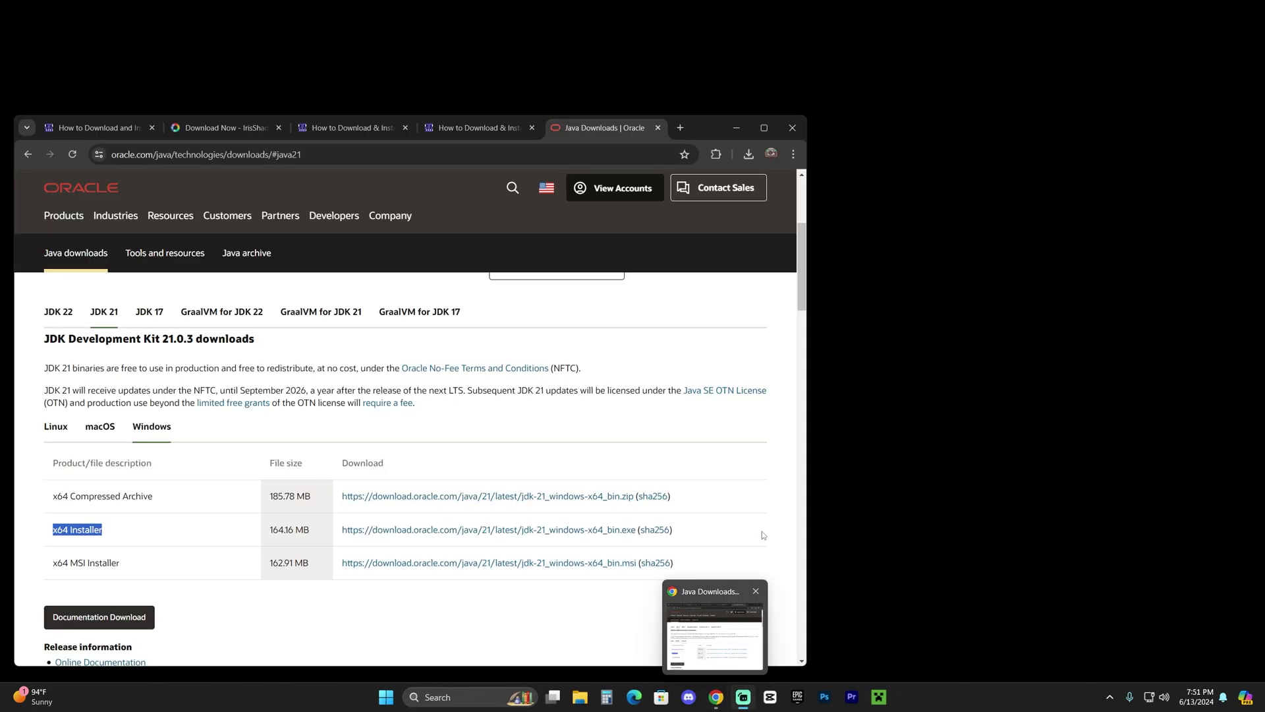
{"action": "left_click", "coordinate": [356, 127]}
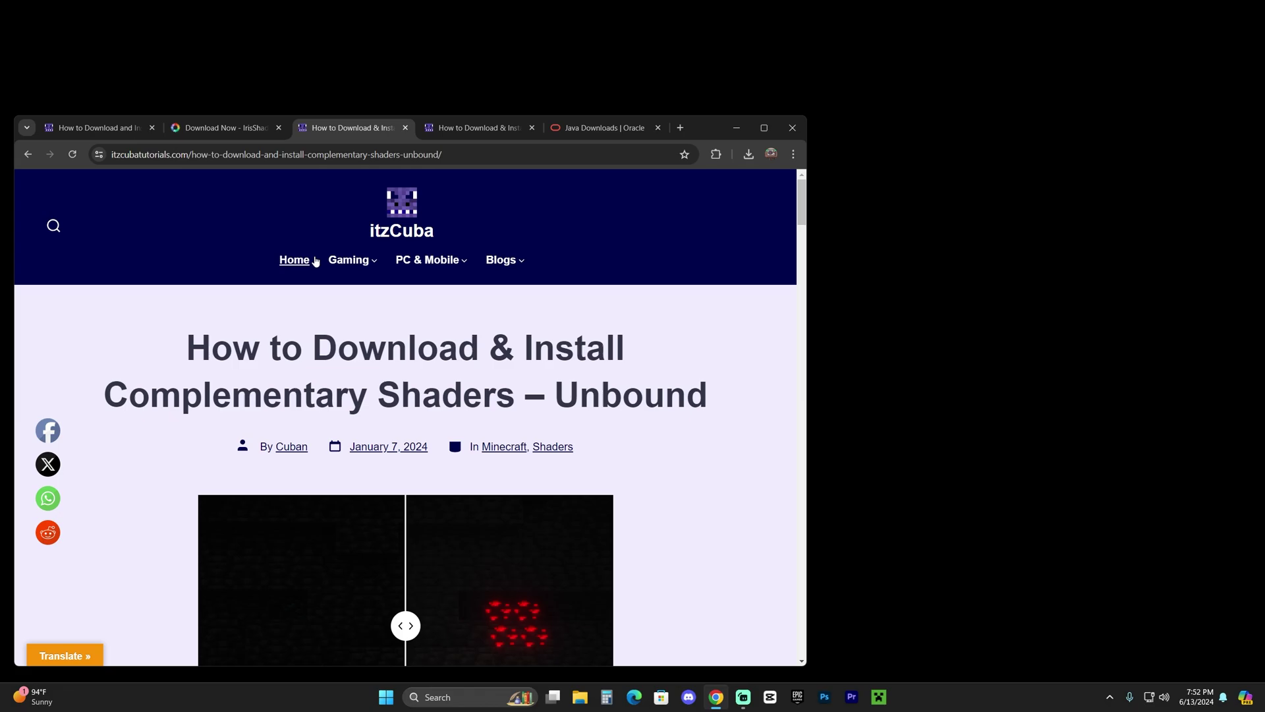
{"action": "left_click", "coordinate": [738, 128]}
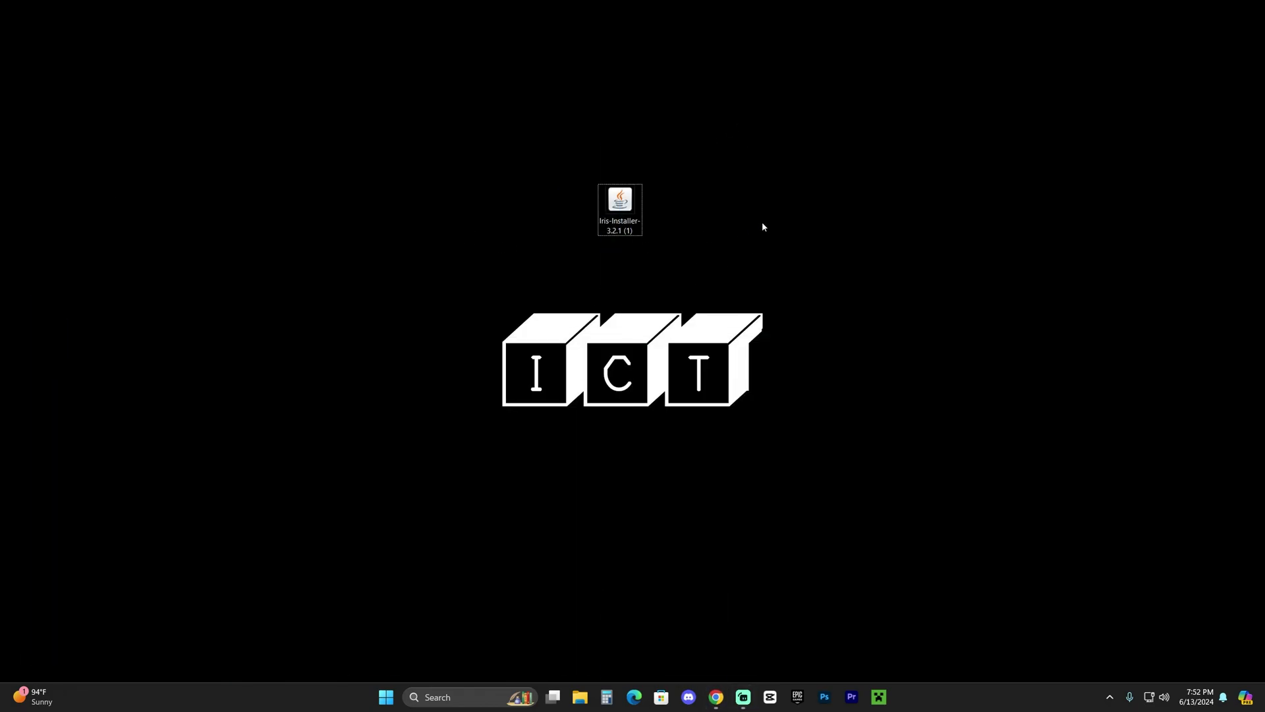
- Run the Iris installer, select game version 1.21 with Iris Only, and install
{"action": "double_click", "coordinate": [628, 213]}
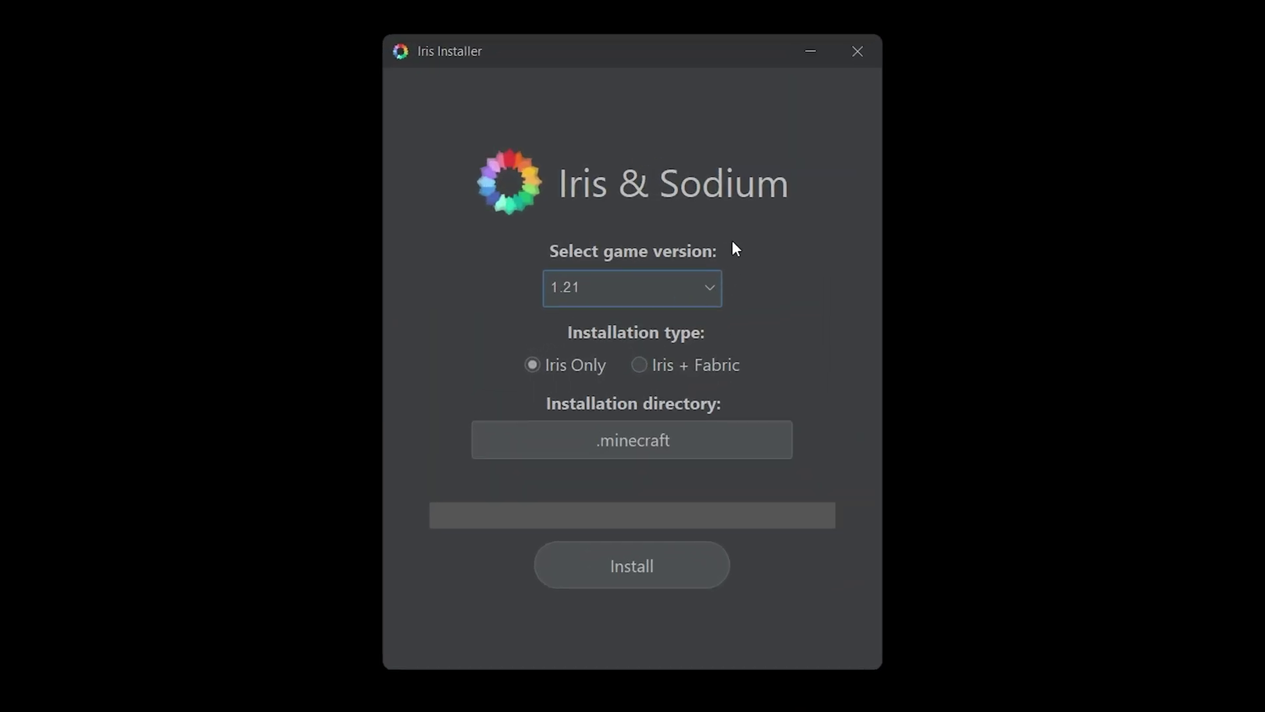
{"action": "left_click", "coordinate": [679, 296]}
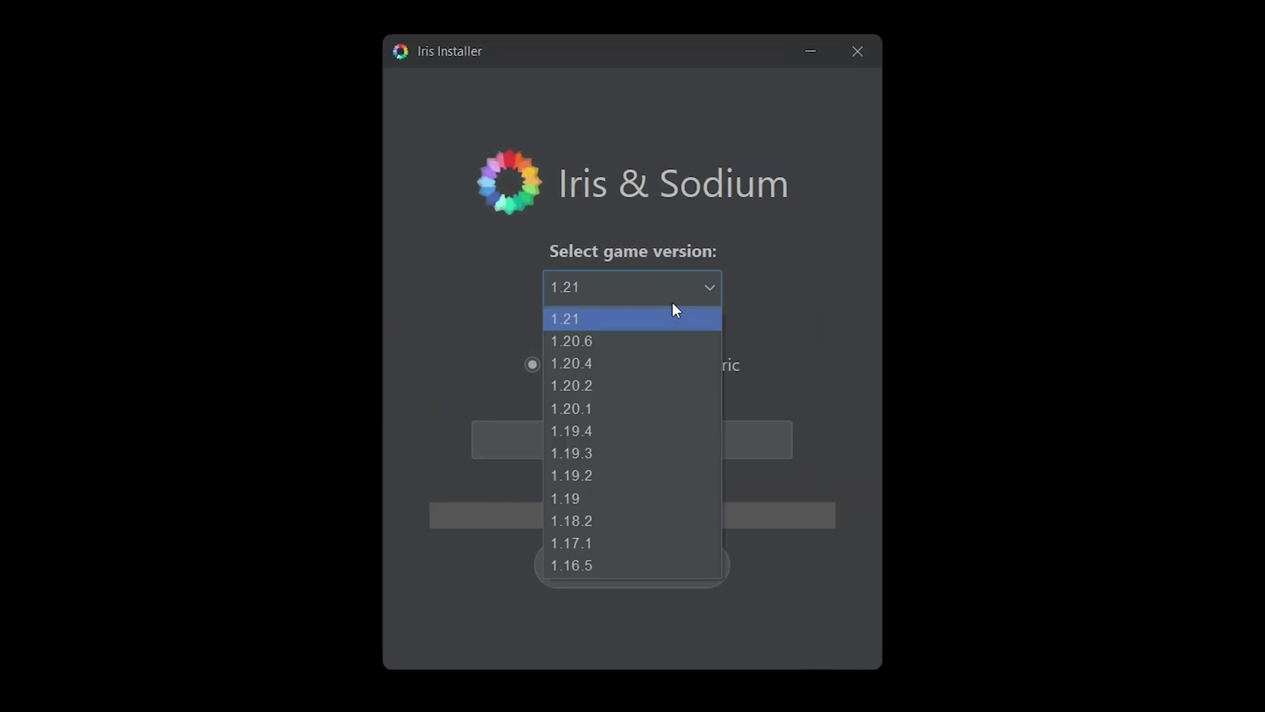
{"action": "left_click", "coordinate": [576, 315]}
{"action": "left_click", "coordinate": [656, 568]}
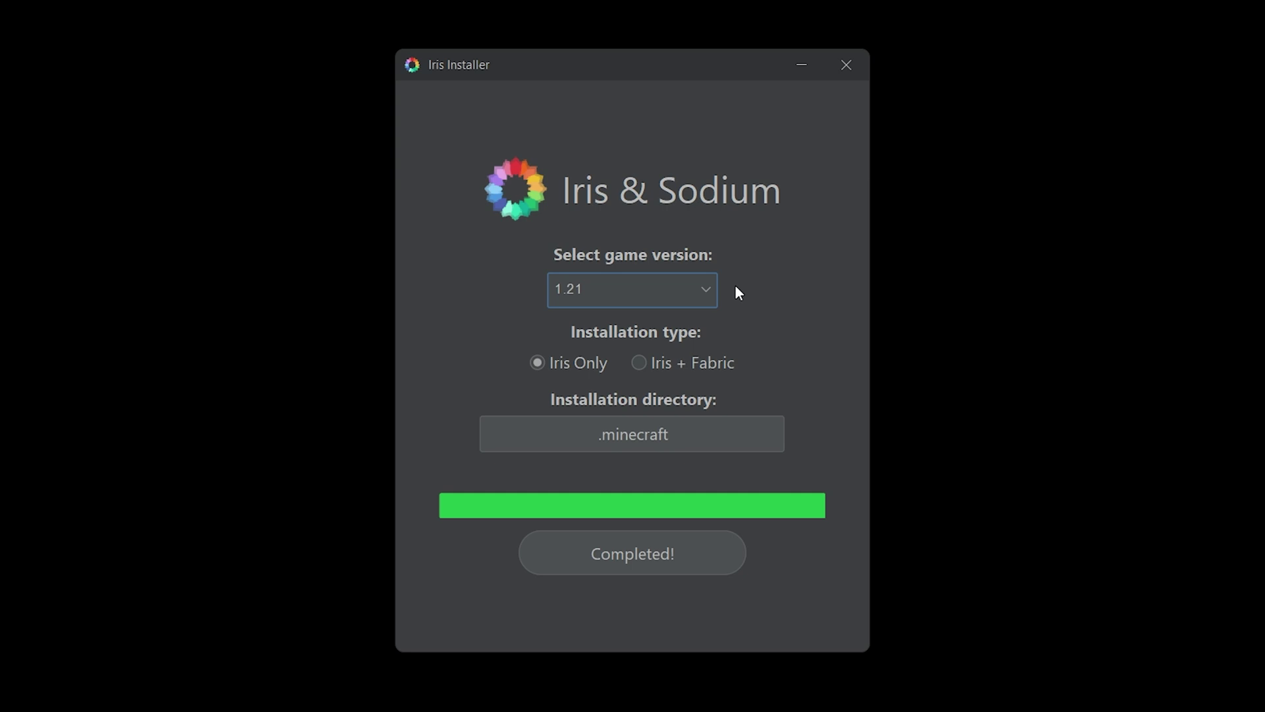
- Close the finished Iris Installer to reveal the launcher's Java Edition Play tab
{"action": "left_click", "coordinate": [858, 52]}
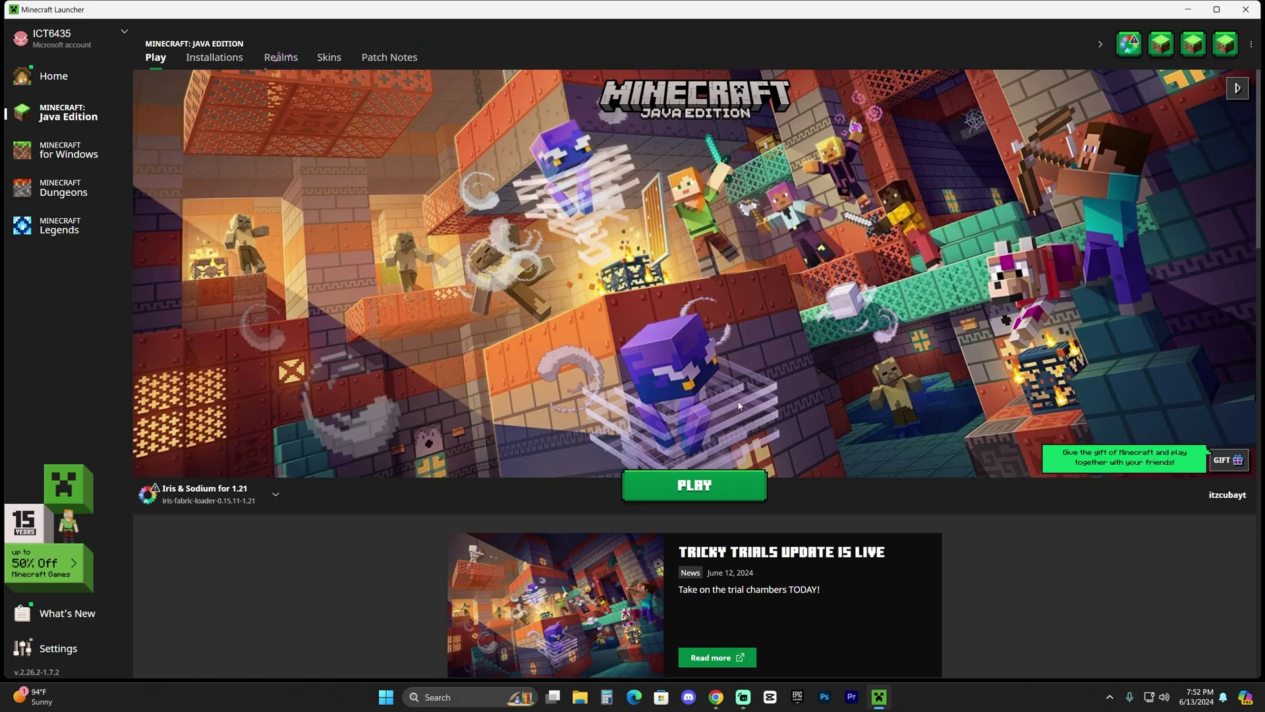
- Bring the itzCuba Complementary Shaders – Unbound guide to the front in a maximized Chrome window
{"action": "left_click", "coordinate": [716, 698]}
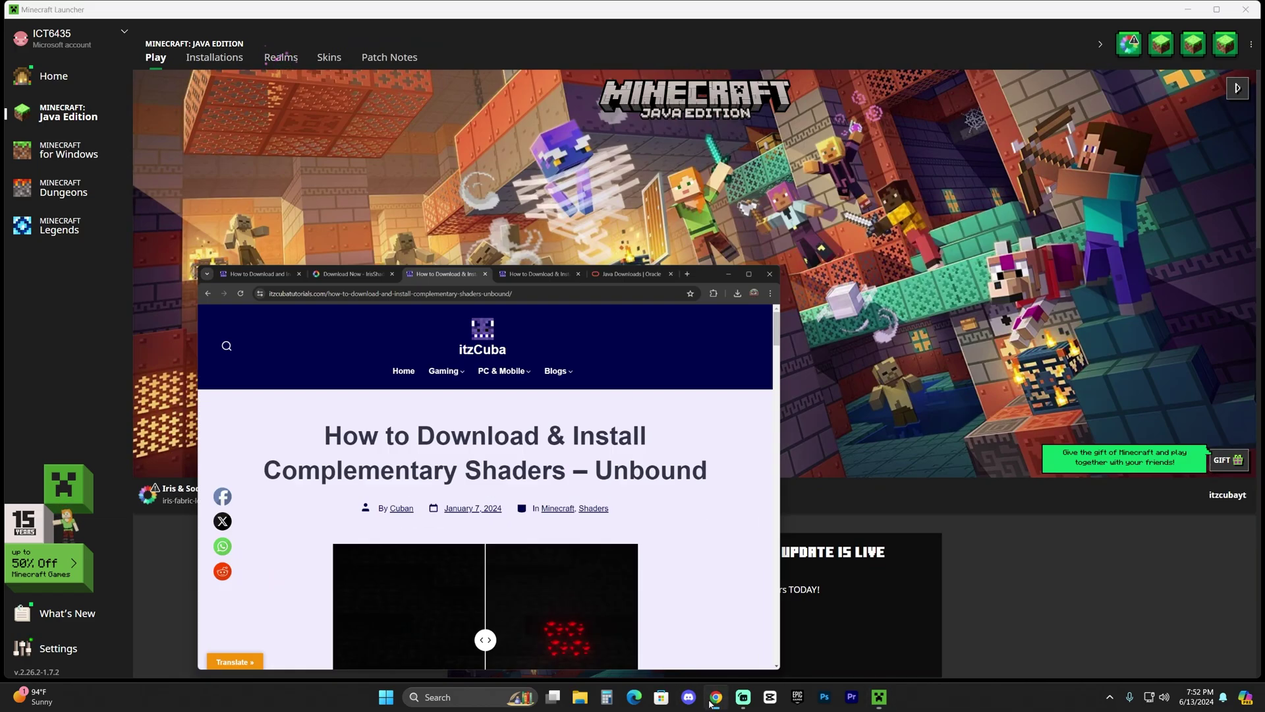
{"action": "left_click", "coordinate": [764, 128]}
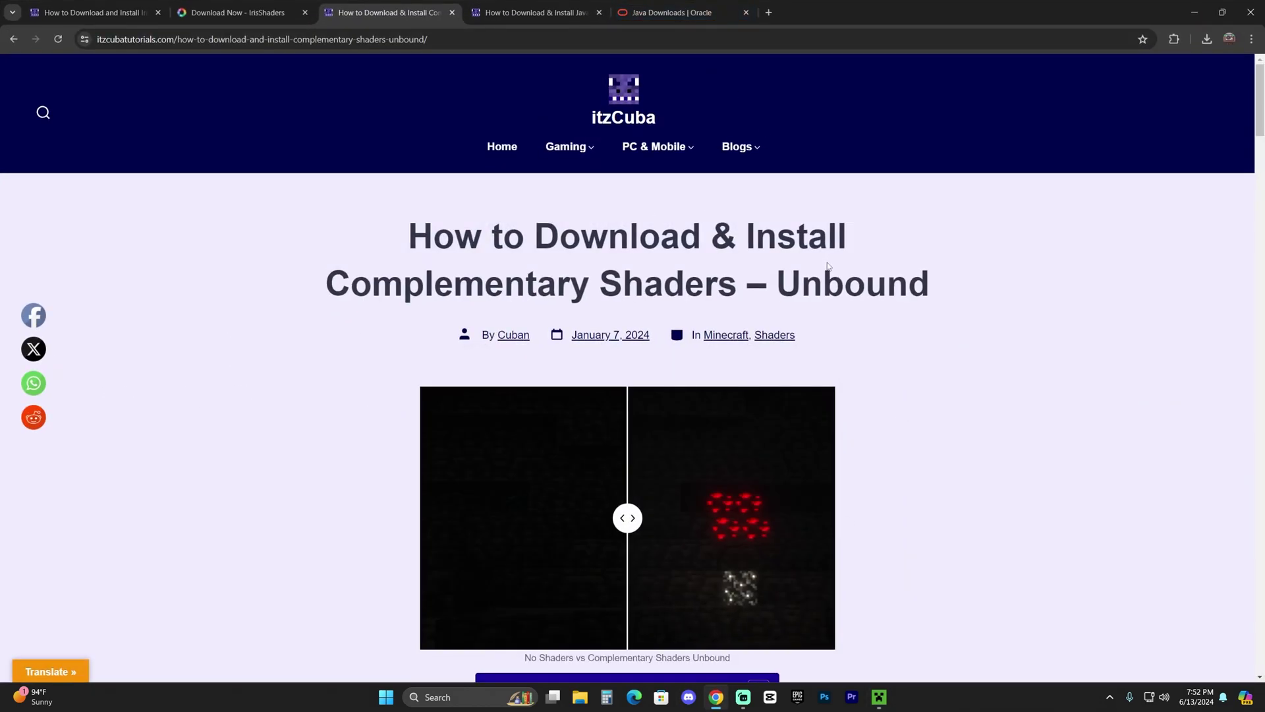
{"action": "scroll", "coordinate": [857, 257], "scroll_direction": "down", "scroll_amount": 1}
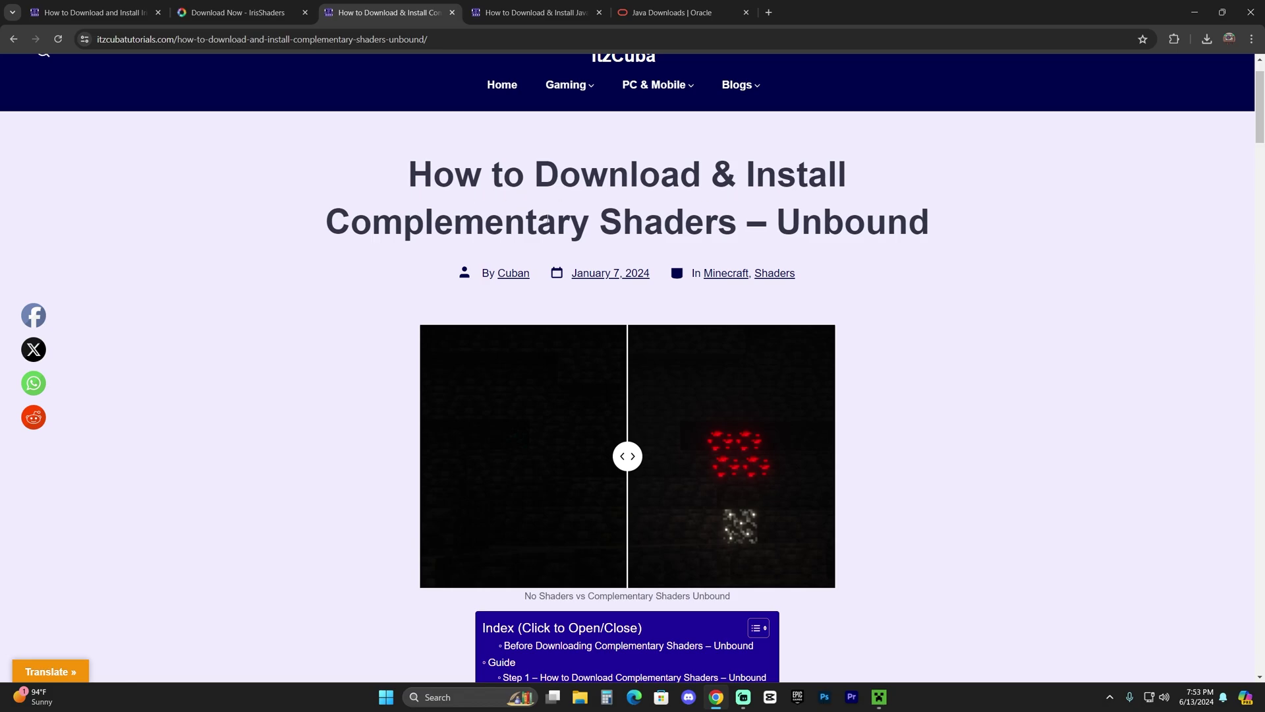
{"action": "left_click_drag", "start_coordinate": [389, 221], "coordinate": [844, 221]}
{"action": "left_click", "coordinate": [844, 221]}
- Scroll the guide past the shaders comparison image down to Step 1's Download button
{"action": "scroll", "coordinate": [927, 250], "scroll_direction": "down", "scroll_amount": 10}
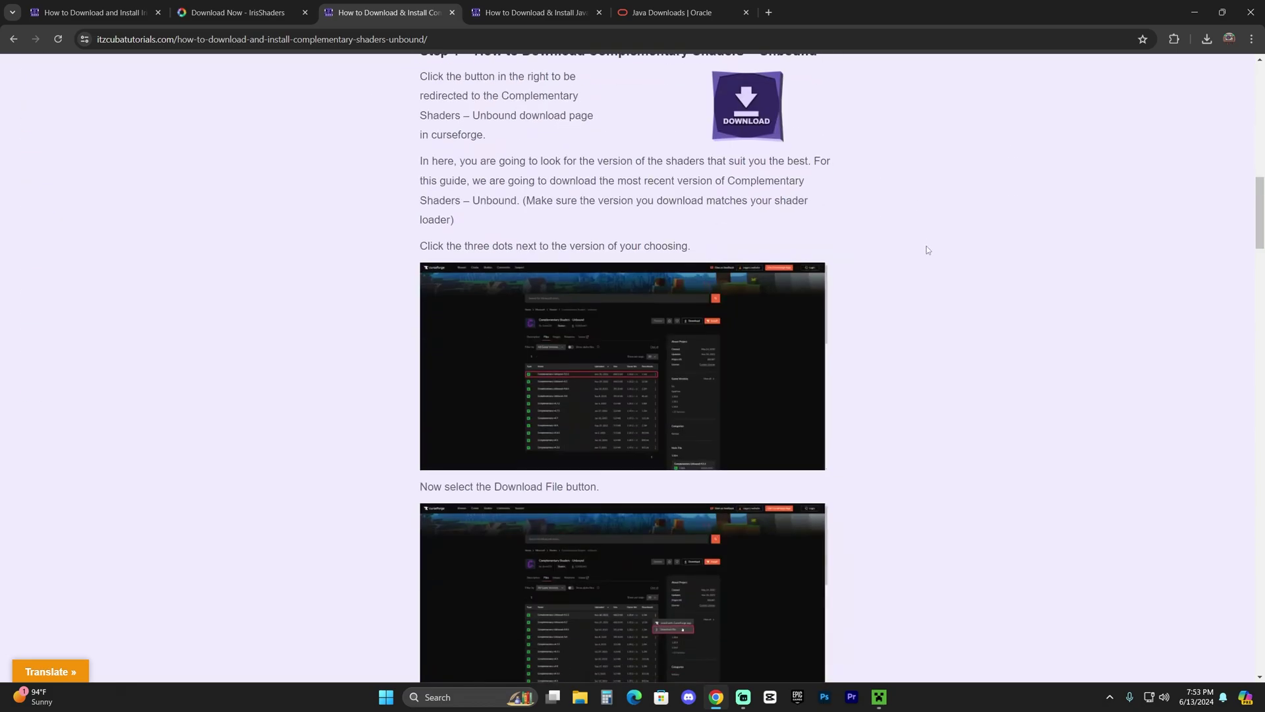
{"action": "scroll", "coordinate": [874, 327], "scroll_direction": "up", "scroll_amount": 10}
{"action": "left_click_drag", "start_coordinate": [627, 395], "coordinate": [622, 425]}
{"action": "scroll", "coordinate": [865, 229], "scroll_direction": "down", "scroll_amount": 10}
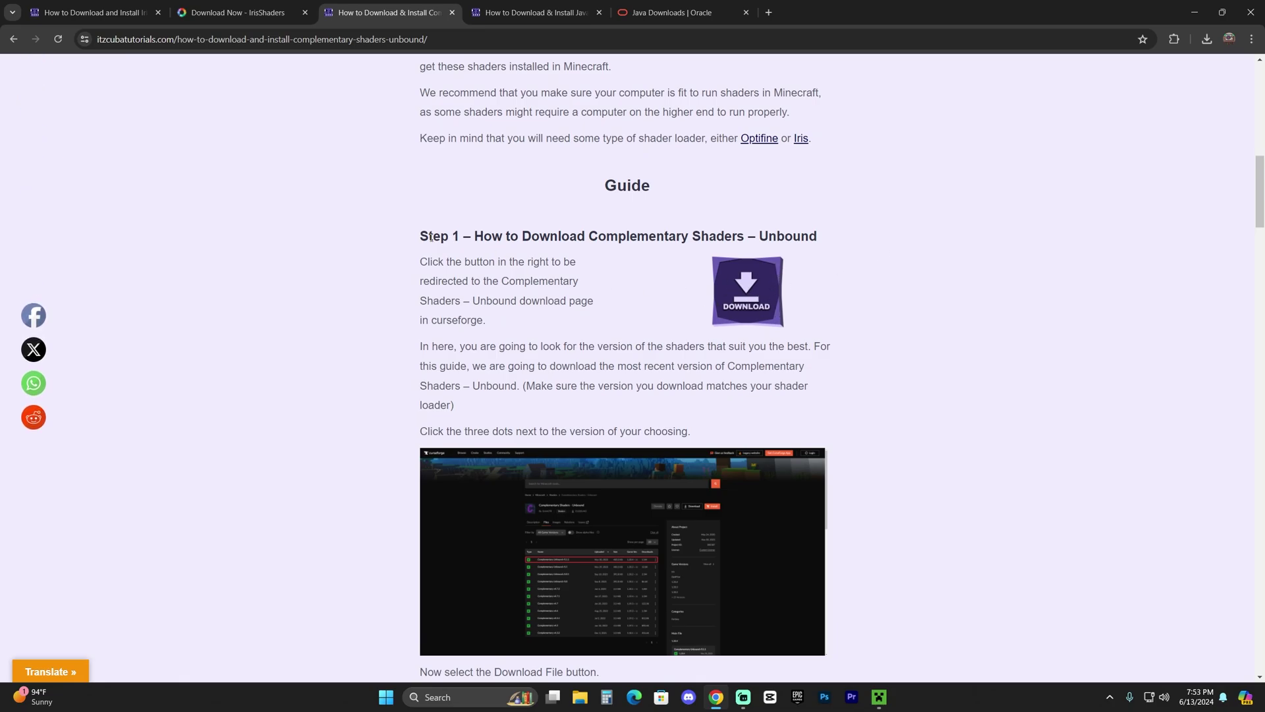
- Download ComplementaryUnbound_r5.2.1 from CurseForge's files page and drag the zip onto the desktop
{"action": "left_click", "coordinate": [764, 298]}
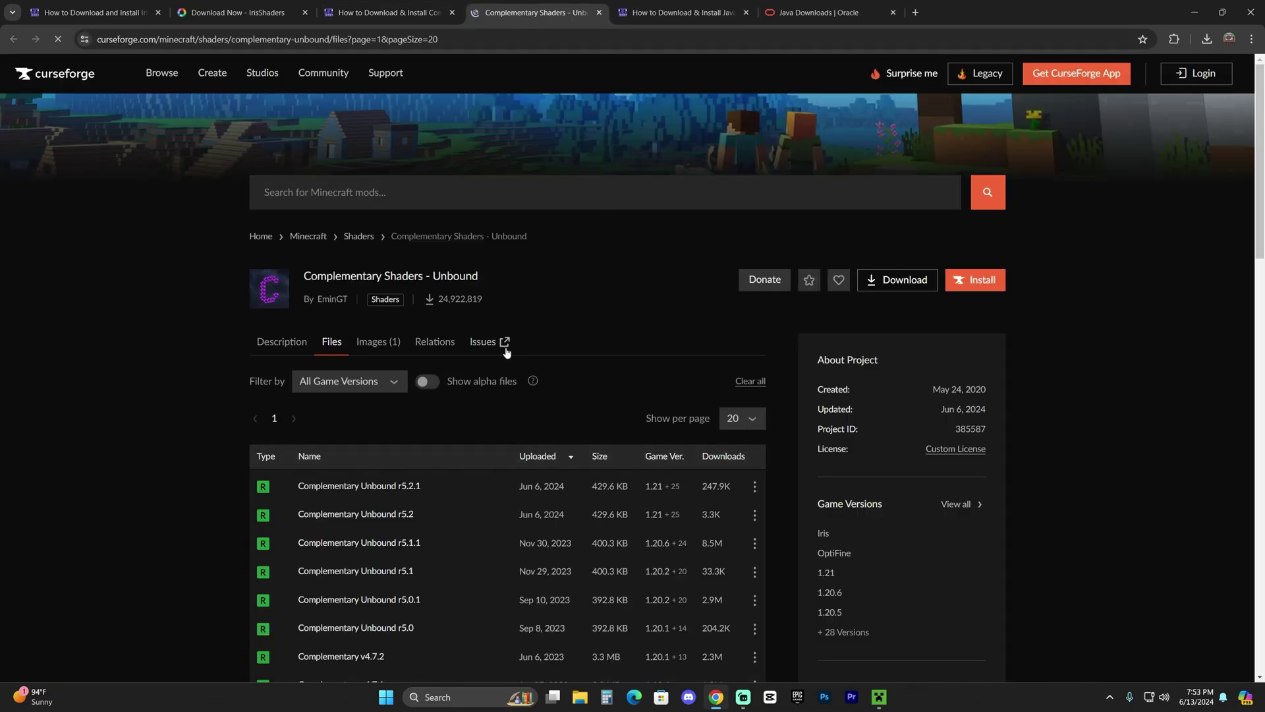
{"action": "scroll", "coordinate": [619, 394], "scroll_direction": "down", "scroll_amount": 3}
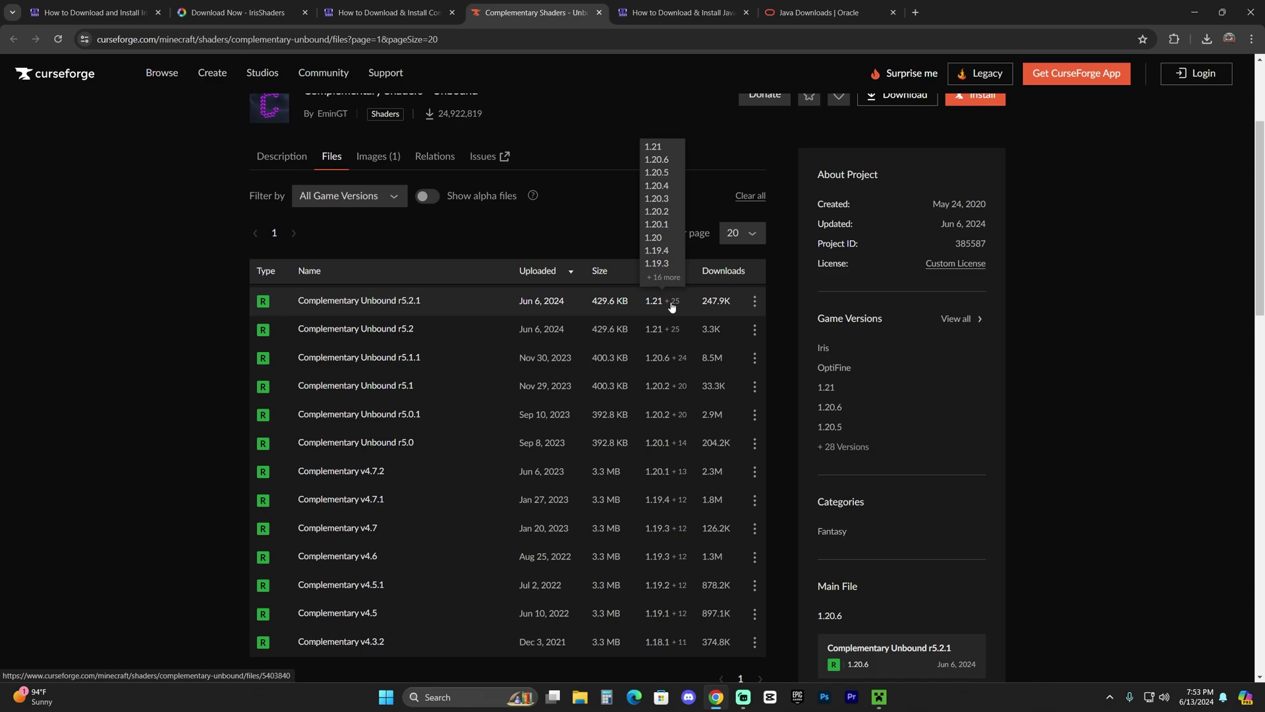
{"action": "left_click", "coordinate": [754, 304]}
{"action": "left_click", "coordinate": [795, 357]}
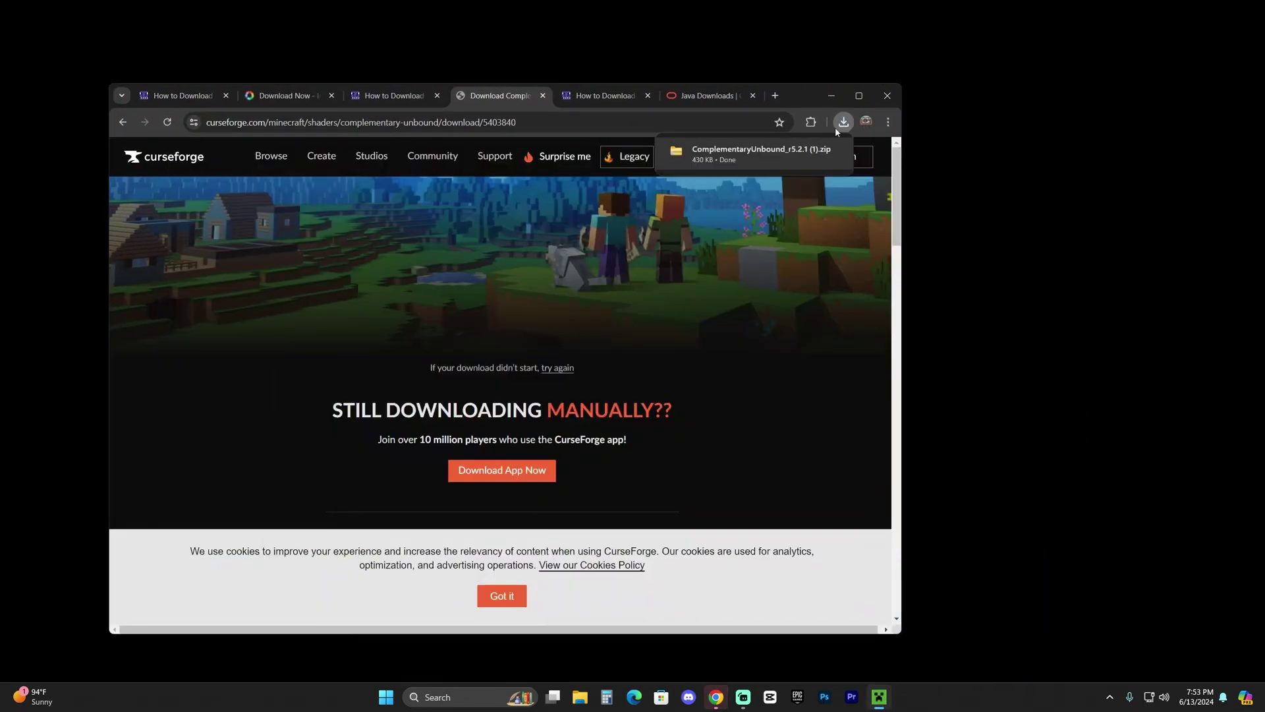
{"action": "left_click_drag", "start_coordinate": [1031, 215], "coordinate": [666, 143]}
- Minimize Chrome, bring up the Minecraft Launcher, and keep Iris & Sodium for 1.21 selected
{"action": "left_click", "coordinate": [831, 95]}
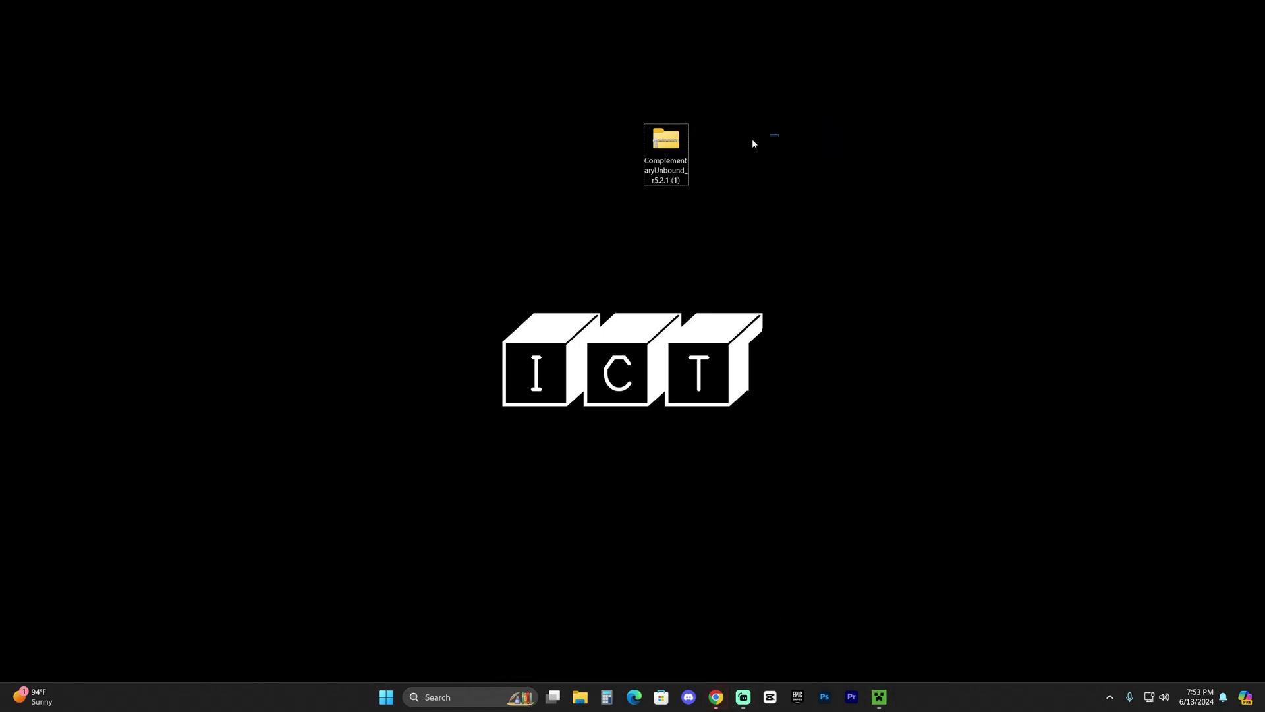
{"action": "left_click", "coordinate": [664, 182]}
{"action": "left_click", "coordinate": [879, 696]}
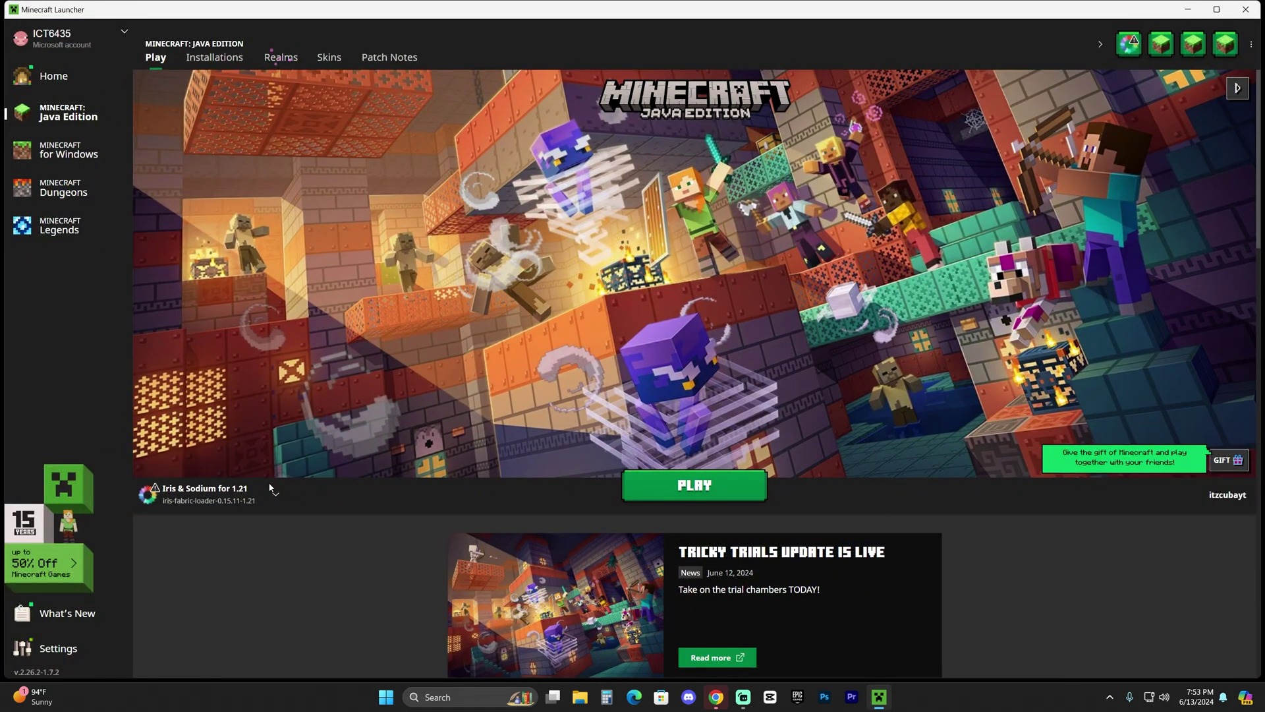
{"action": "left_click", "coordinate": [232, 504]}
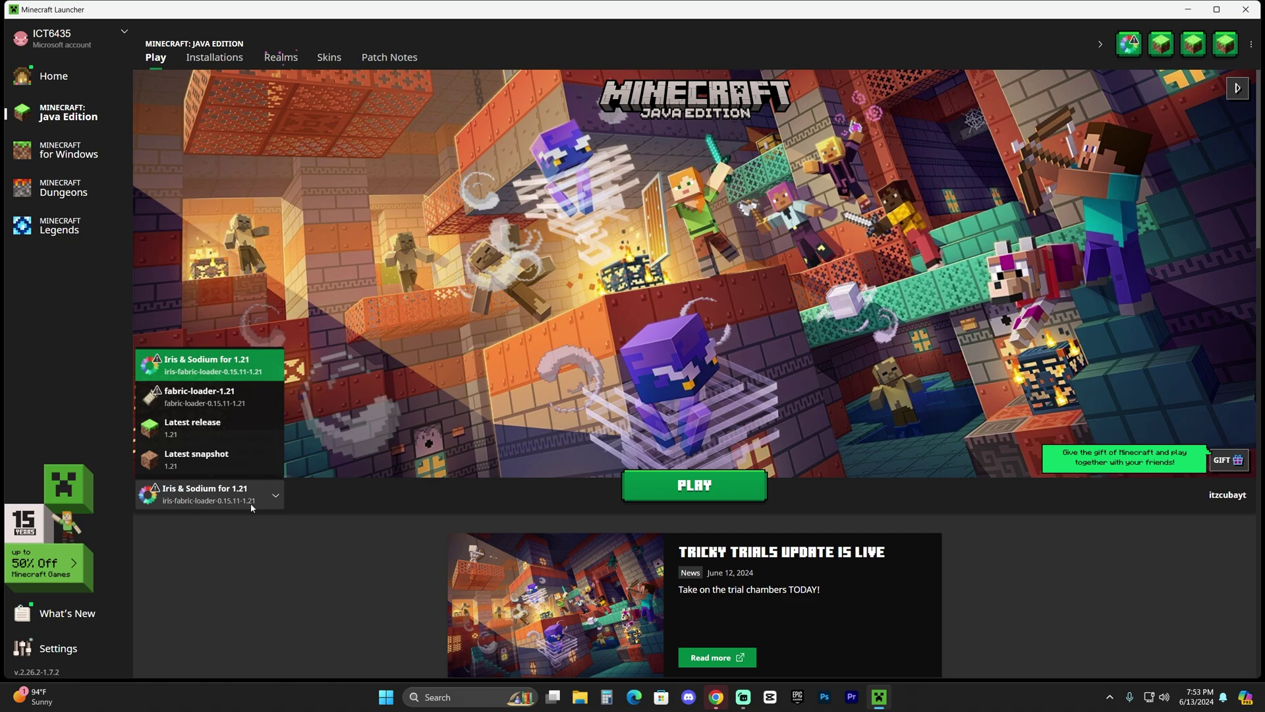
{"action": "left_click", "coordinate": [323, 515]}
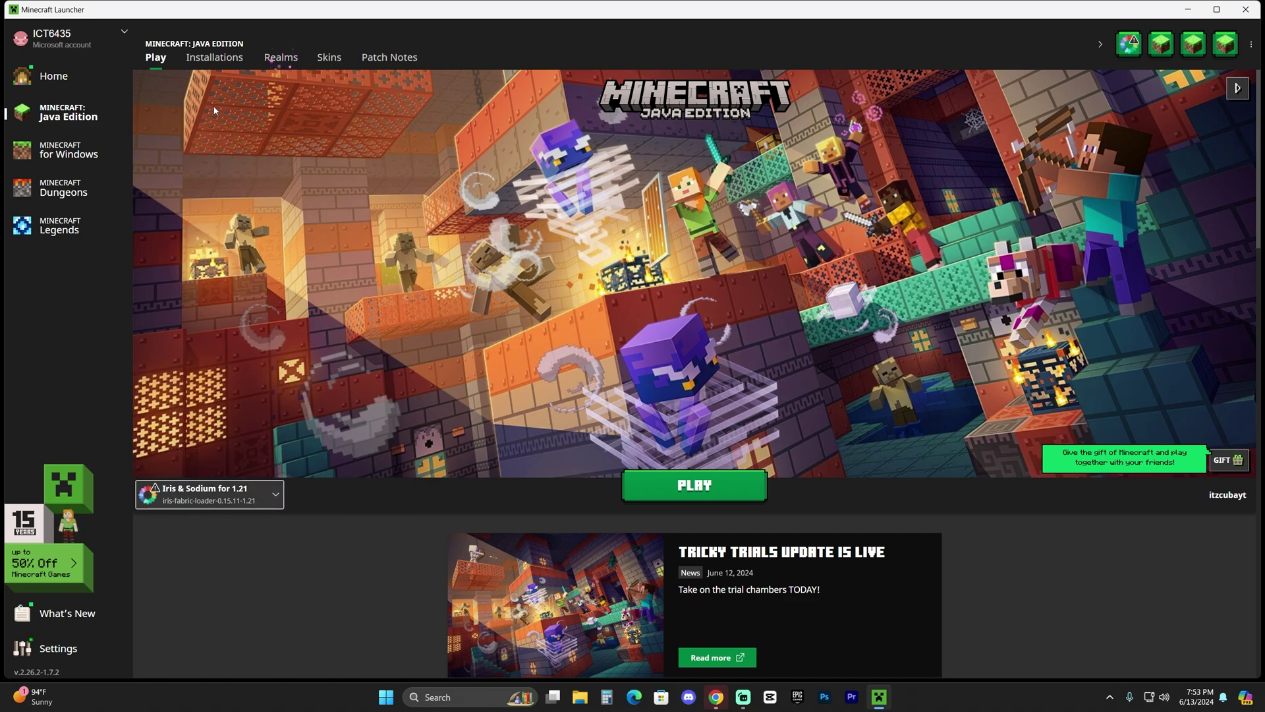
- Show the Installations tab, toggling the Modded filter off and back on
{"action": "left_click", "coordinate": [217, 59]}
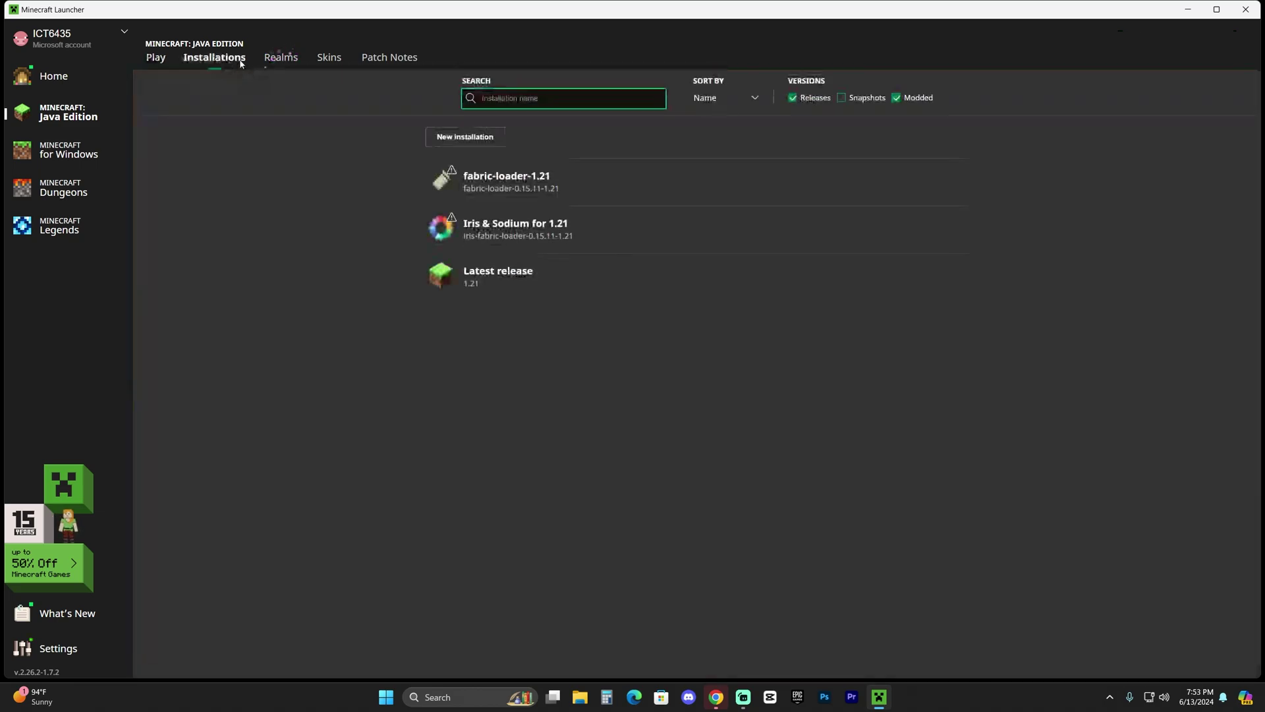
{"action": "left_click", "coordinate": [898, 98]}
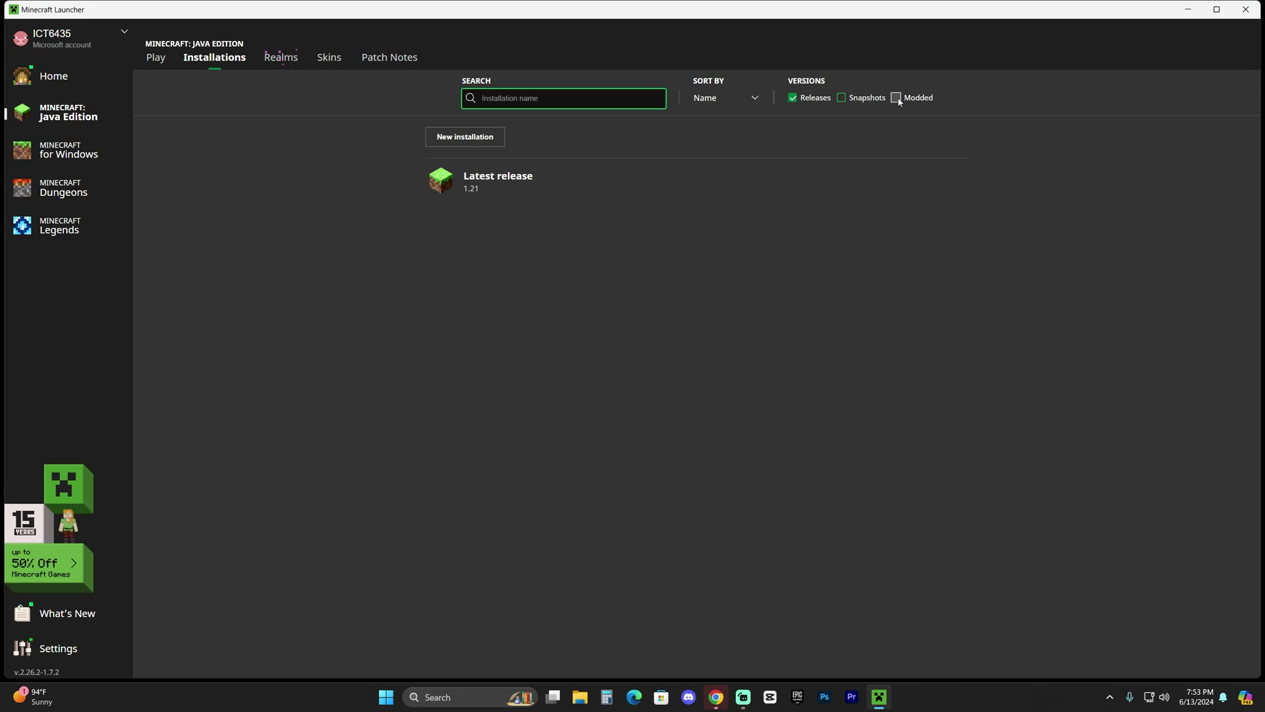
{"action": "left_click", "coordinate": [898, 98]}
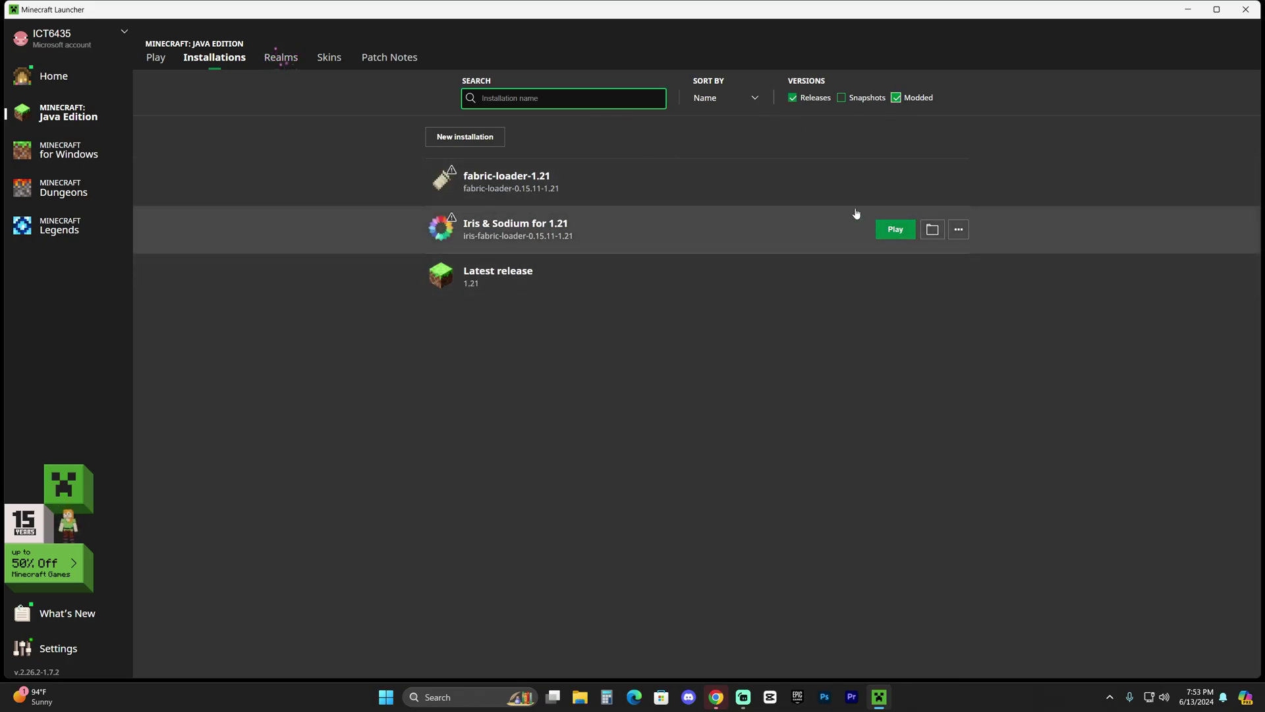
- Draft a new installation 'Apex h' on iris-fabric-loader-0.15.11-1.21, then cancel it
{"action": "left_click", "coordinate": [462, 147]}
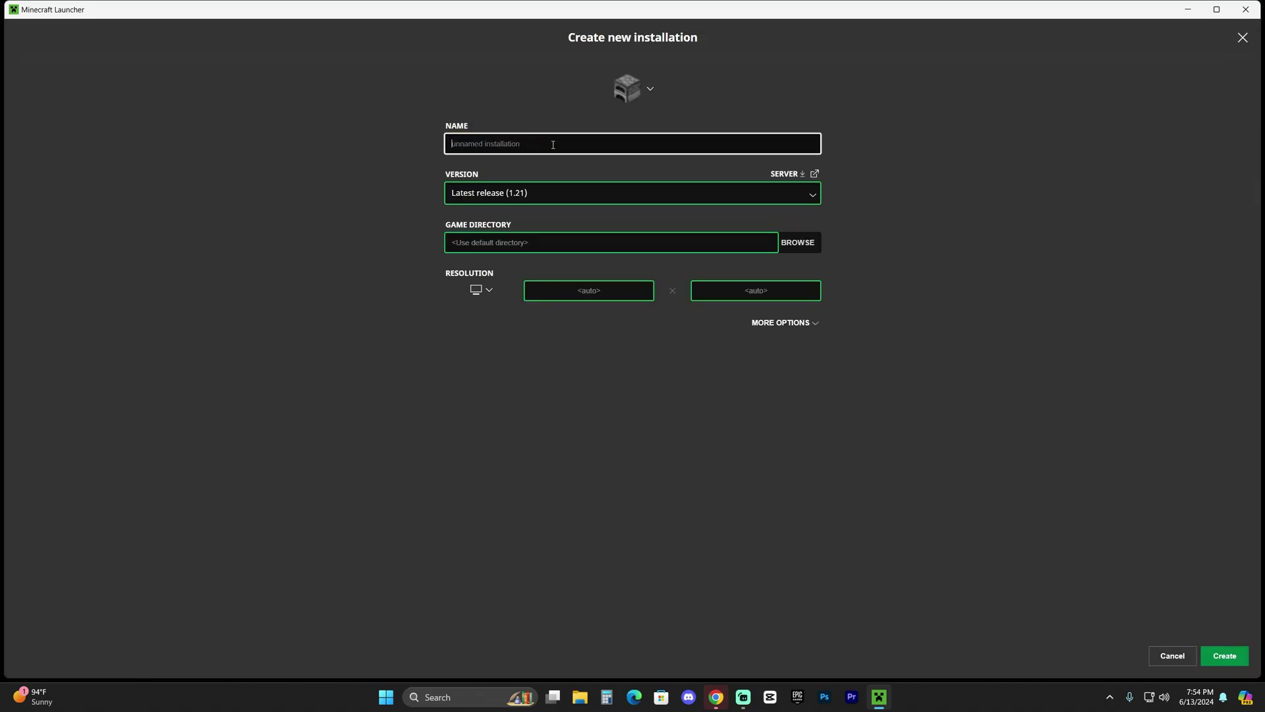
{"action": "type", "text": "Apex hosting"}
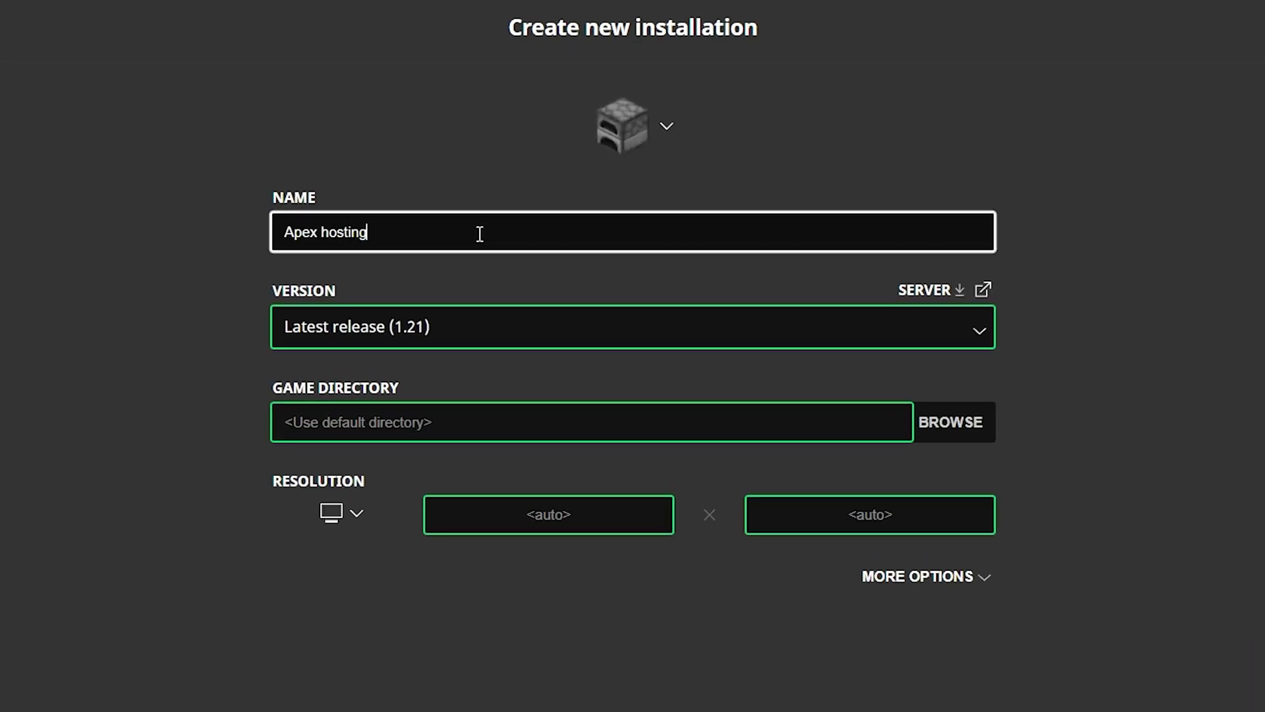
{"action": "left_click", "coordinate": [303, 298]}
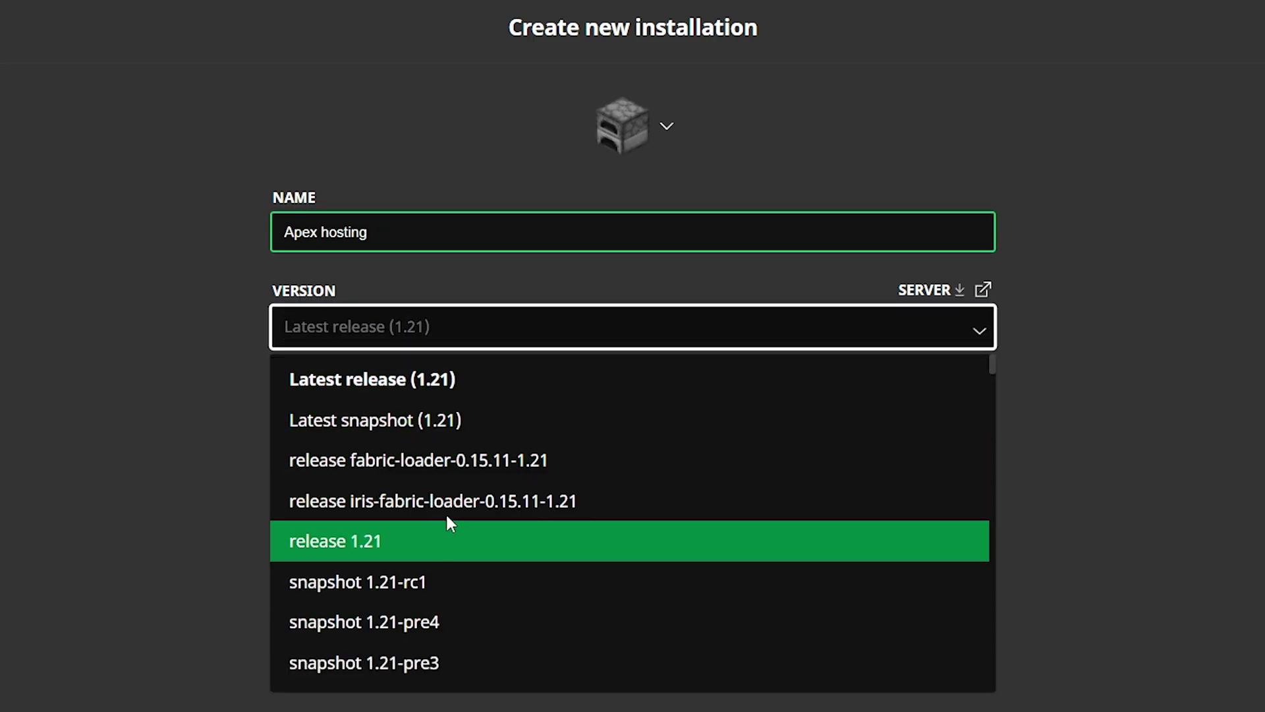
{"action": "left_click", "coordinate": [342, 506]}
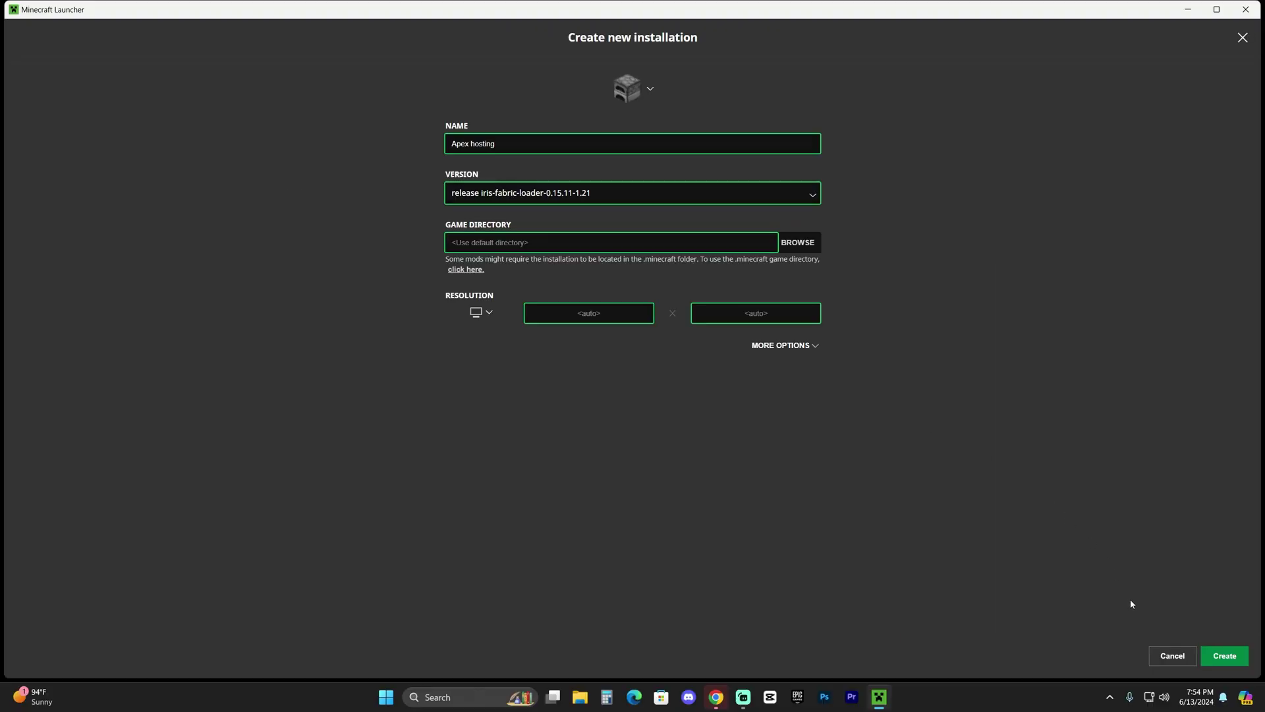
{"action": "left_click", "coordinate": [1173, 655]}
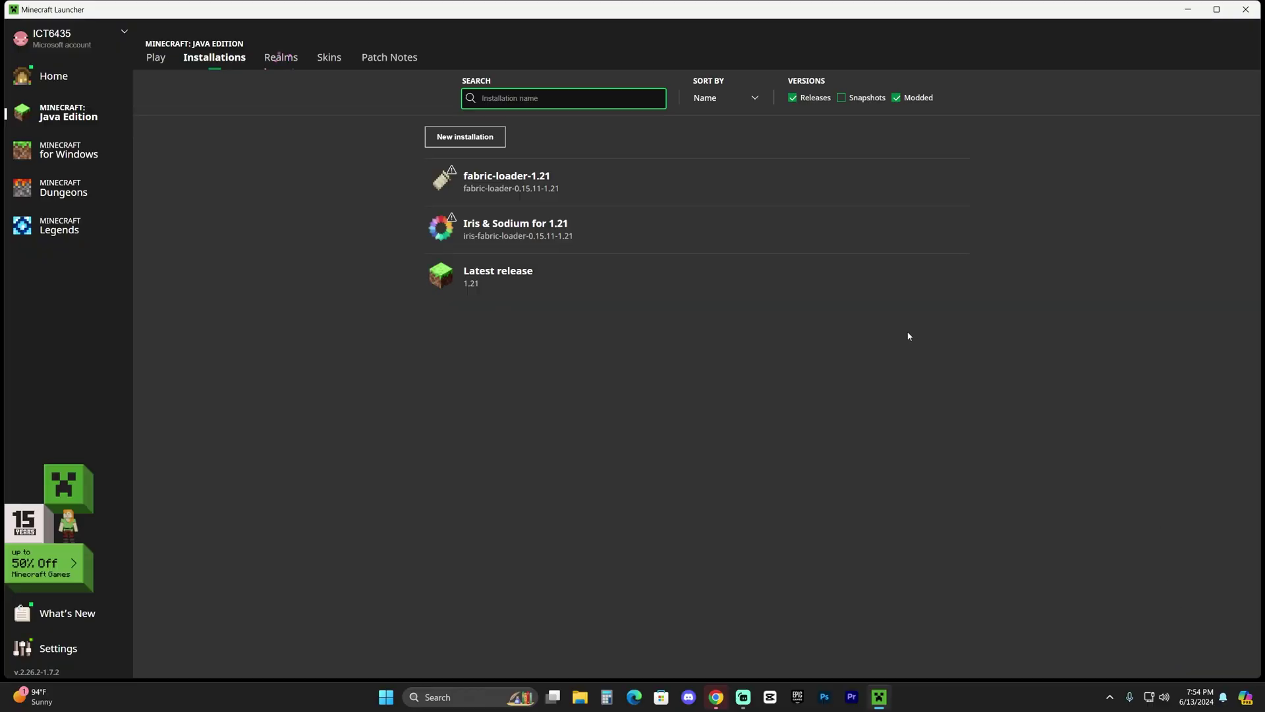
- Maximize the launcher window and load the Apex Hosting singleplayer world
{"action": "left_click", "coordinate": [1226, 10]}
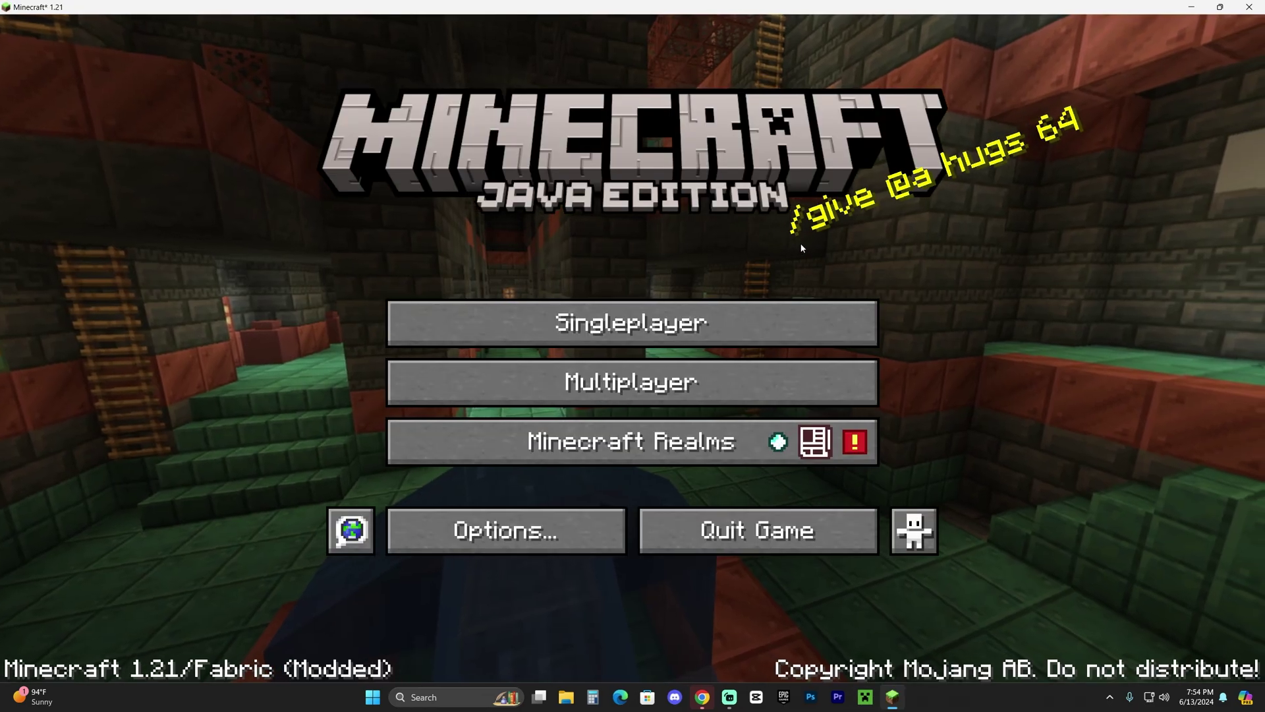
{"action": "left_click", "coordinate": [786, 322]}
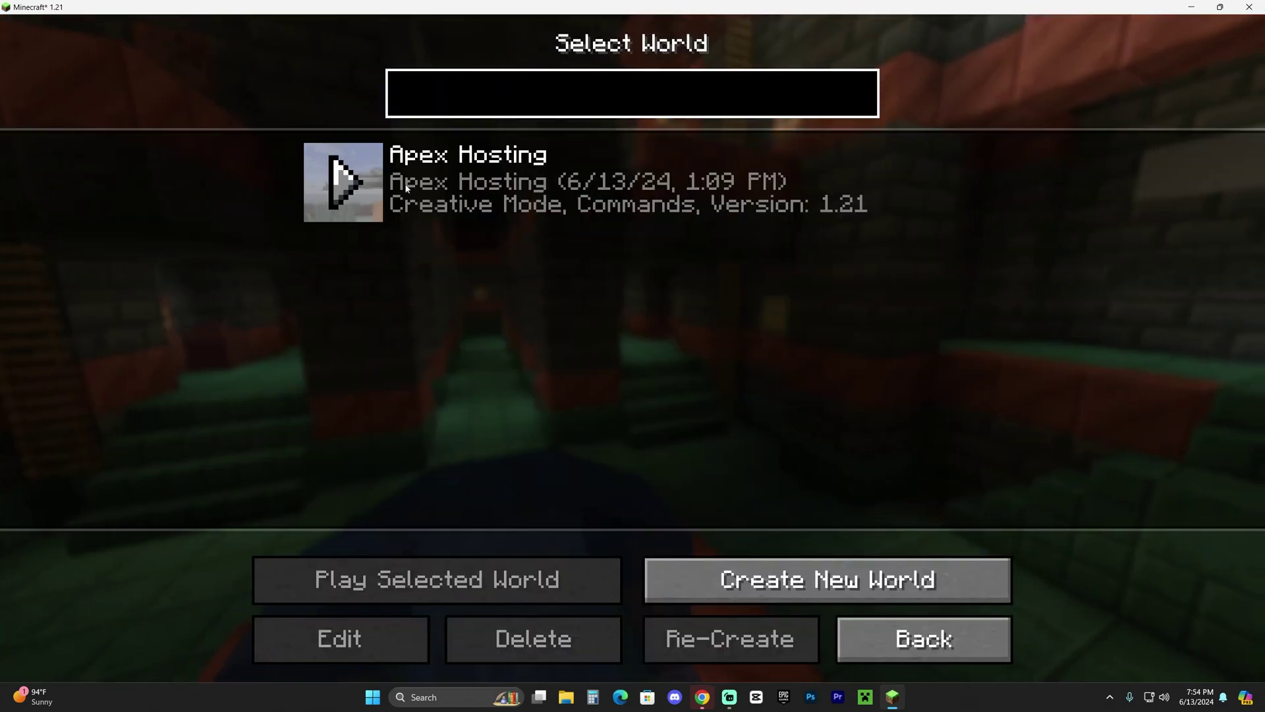
{"action": "double_click", "coordinate": [403, 178]}
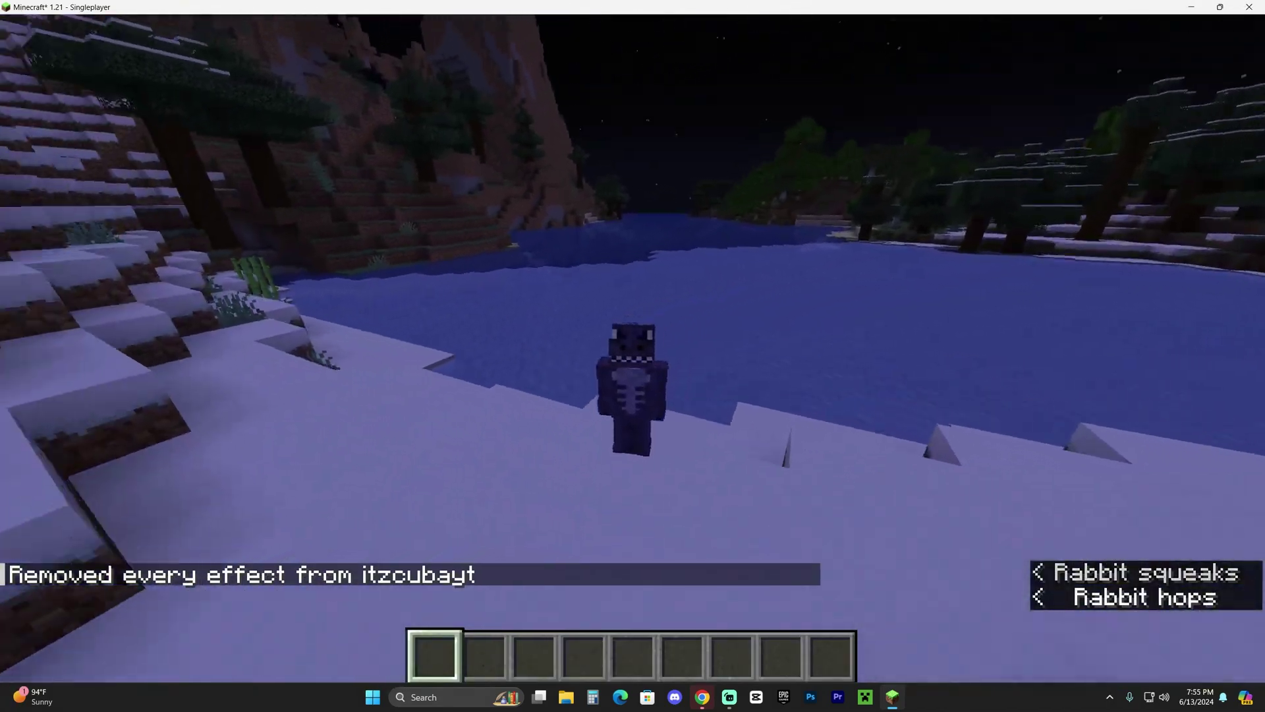
- Switch to first-person, walk onto the frozen lake, and bring up the Iris Shader Packs screen
{"action": "key", "text": "F5"}
{"action": "key", "text": "e"}
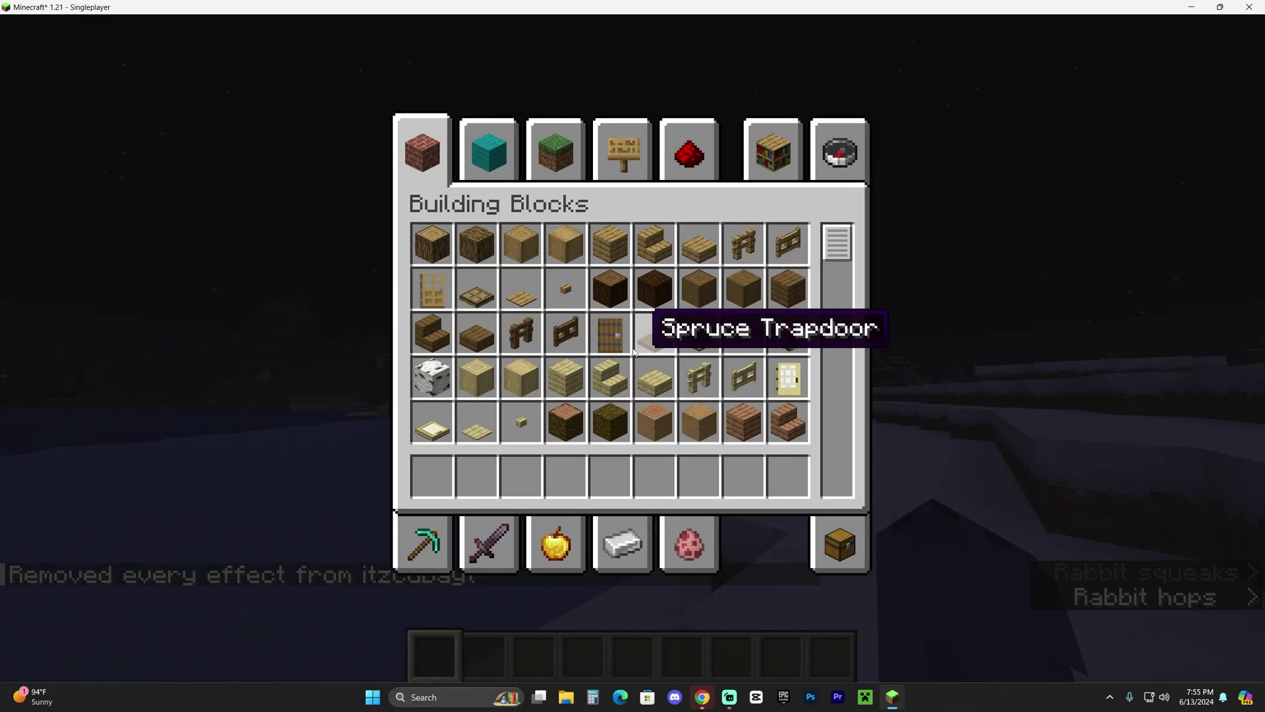
{"action": "key", "text": "e"}
{"action": "key", "text": "w"}
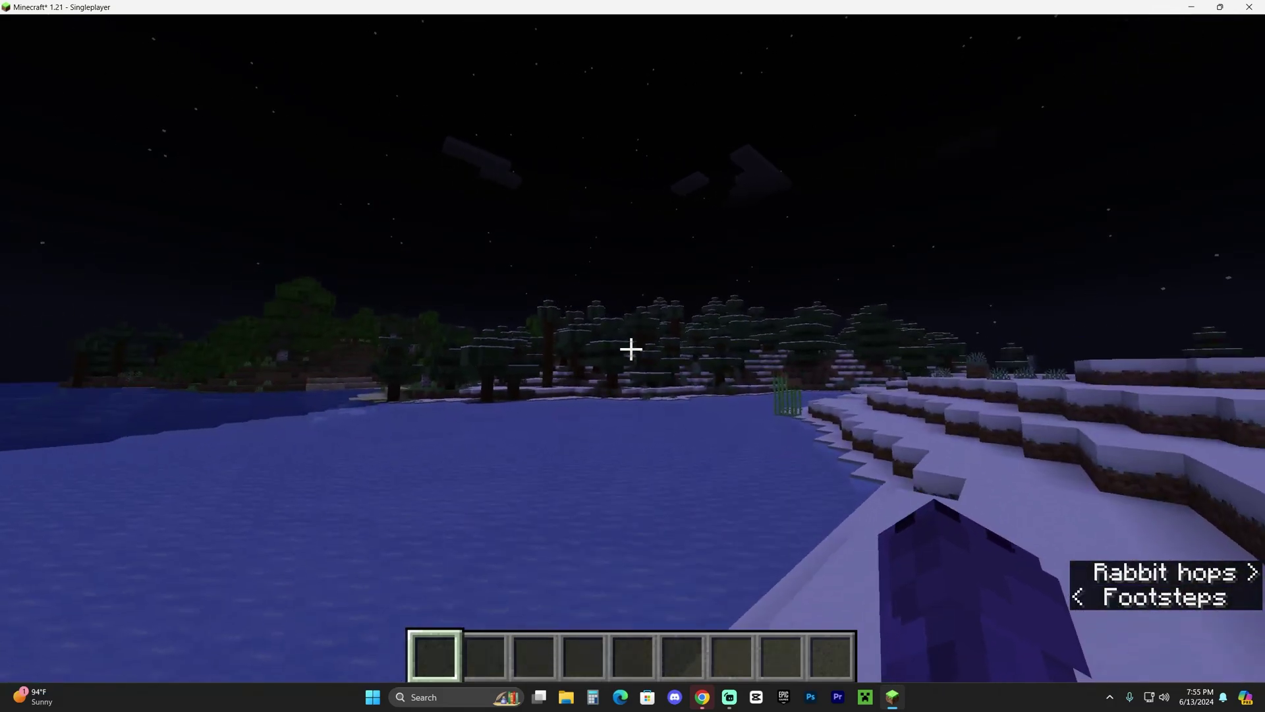
{"action": "key", "text": "w"}
{"action": "key", "text": "o"}
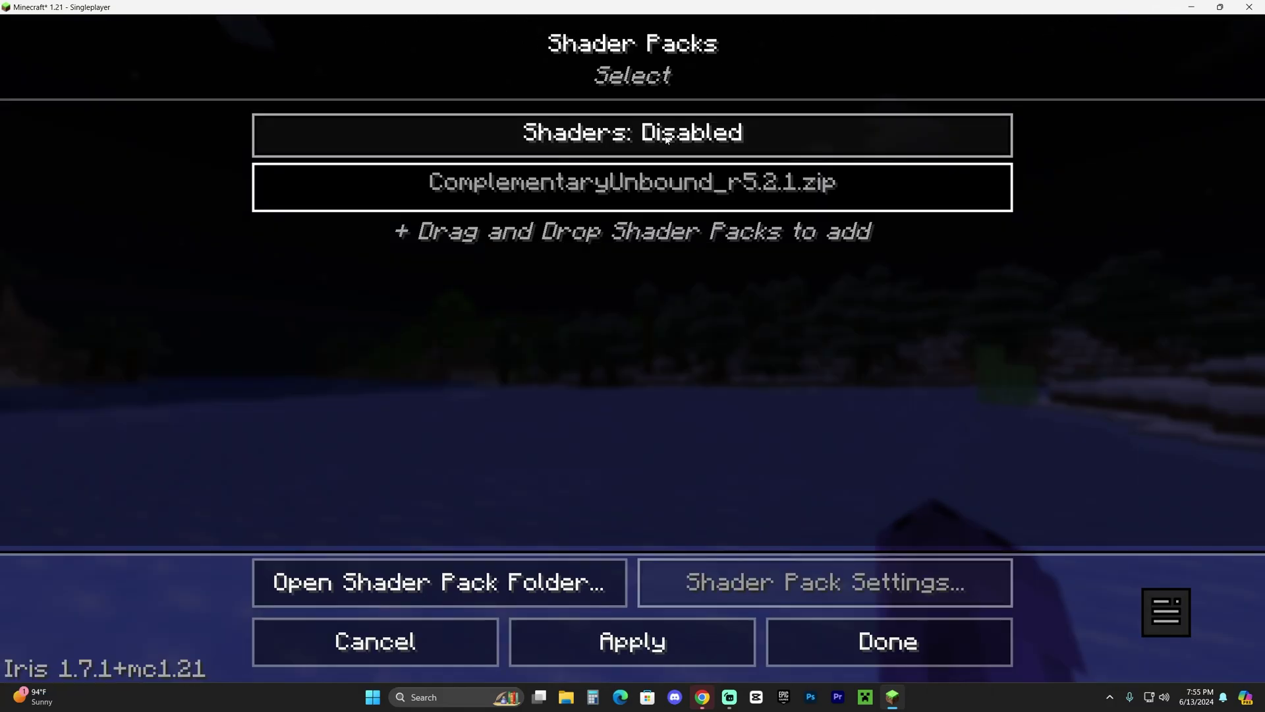
- Open the shaderpacks folder and delete the old shader pack zip
{"action": "left_click", "coordinate": [463, 582]}
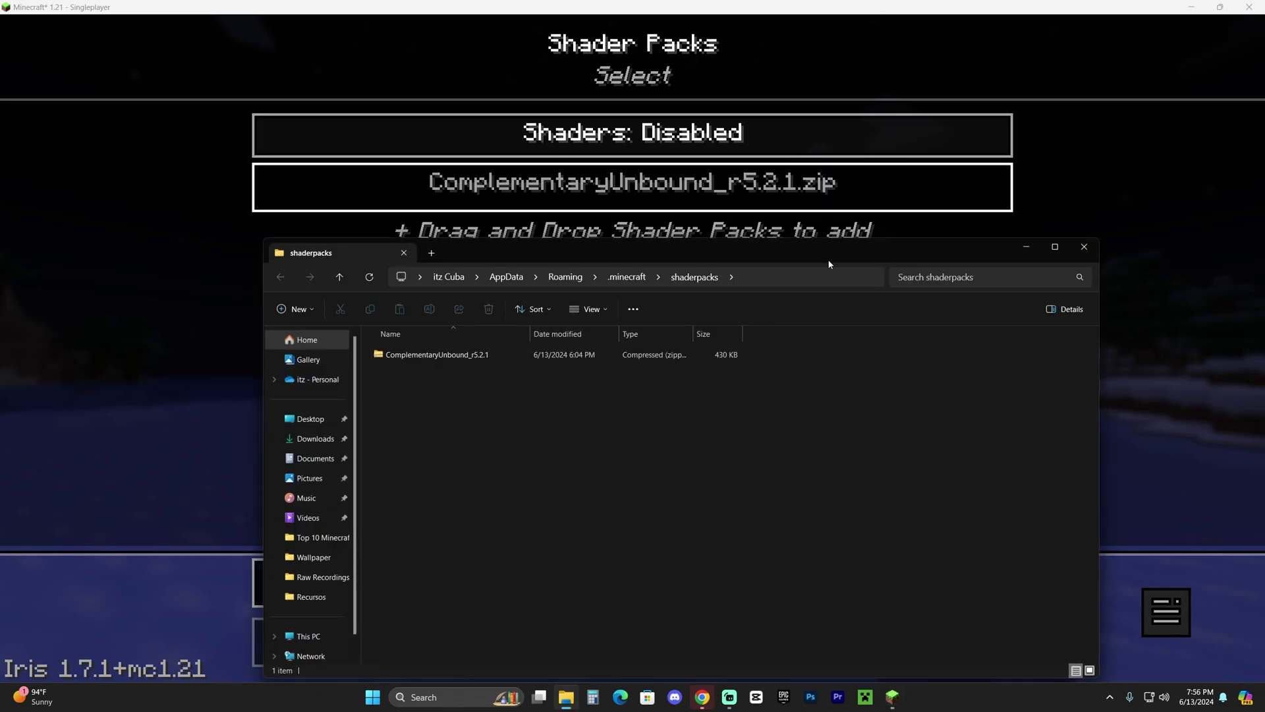
{"action": "left_click_drag", "start_coordinate": [829, 263], "coordinate": [885, 155]}
{"action": "left_click", "coordinate": [633, 245]}
{"action": "key", "text": "Delete"}
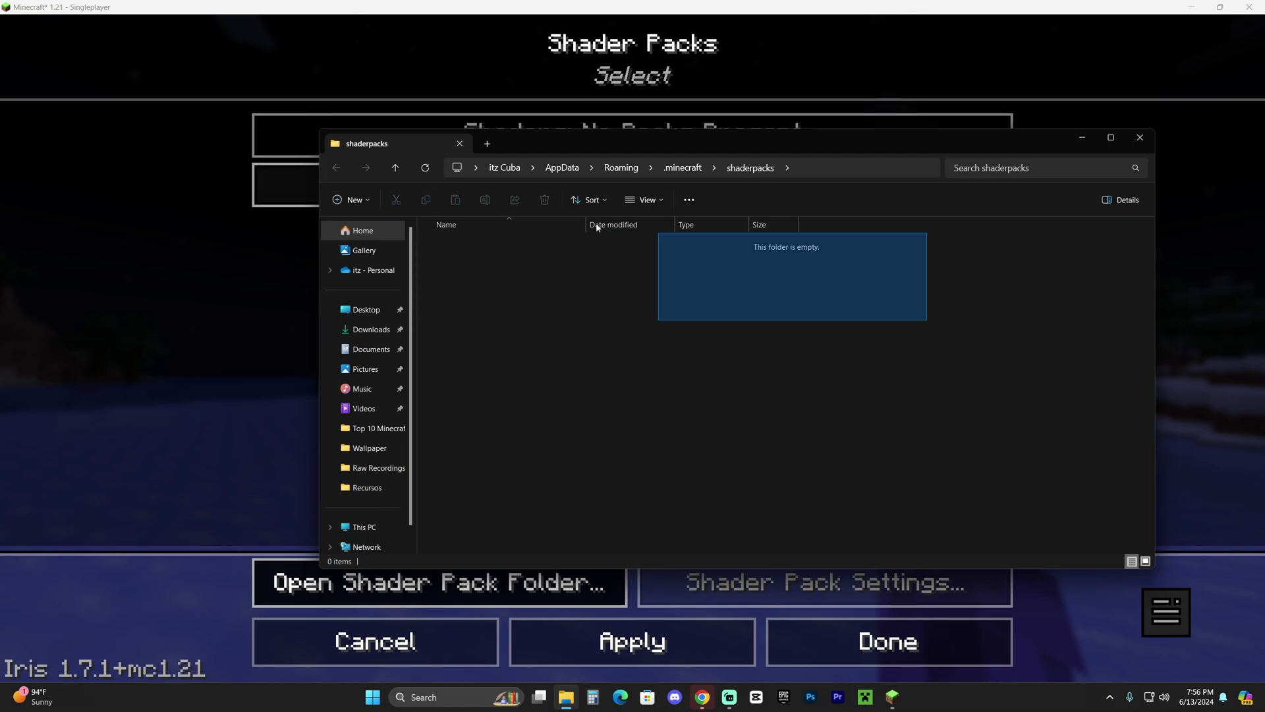
- Copy ComplementaryUnbound_r5.2.1 (1).zip from the desktop into the shaderpacks folder
{"action": "left_click", "coordinate": [1193, 8]}
{"action": "left_click_drag", "start_coordinate": [907, 136], "coordinate": [852, 197]}
{"action": "left_click_drag", "start_coordinate": [687, 141], "coordinate": [811, 116]}
{"action": "left_click_drag", "start_coordinate": [686, 140], "coordinate": [580, 337]}
{"action": "left_click_drag", "start_coordinate": [852, 389], "coordinate": [422, 298]}
- Check the new zip in the folder, then close Explorer and return to the game
{"action": "left_click", "coordinate": [352, 58]}
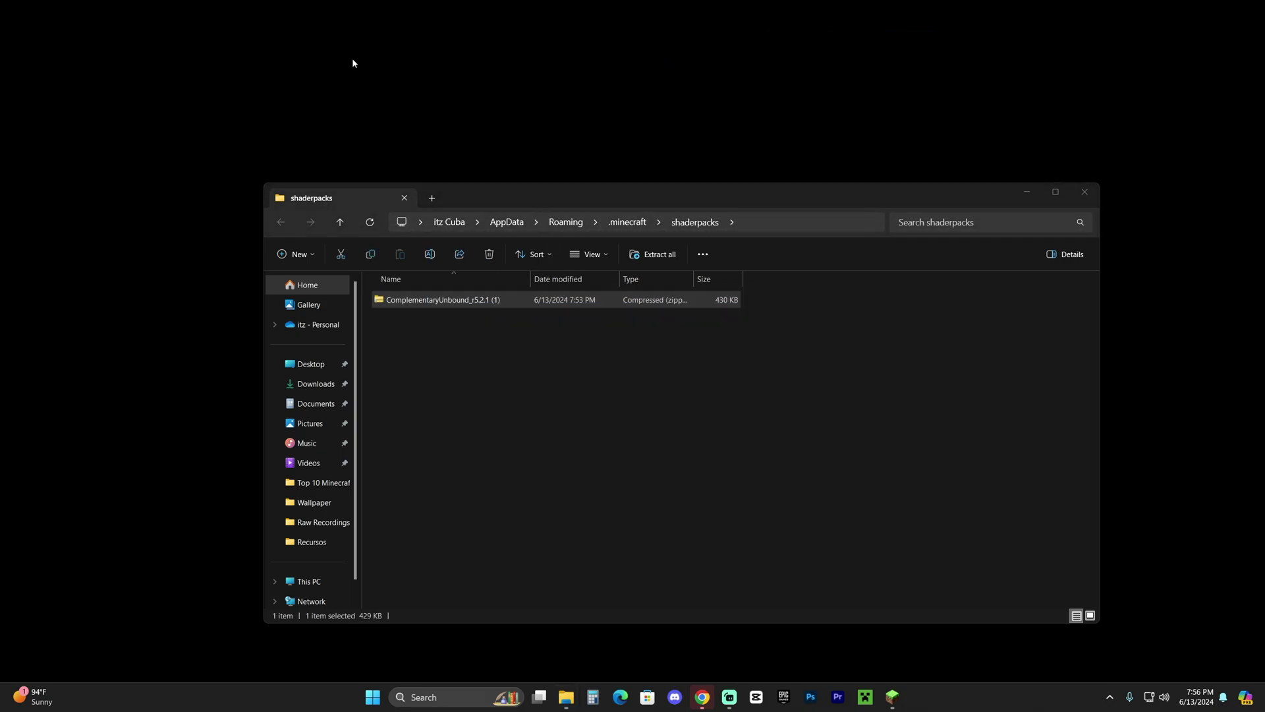
{"action": "left_click_drag", "start_coordinate": [91, 34], "coordinate": [165, 228]}
{"action": "left_click_drag", "start_coordinate": [763, 396], "coordinate": [673, 380]}
{"action": "left_click_drag", "start_coordinate": [761, 400], "coordinate": [409, 290]}
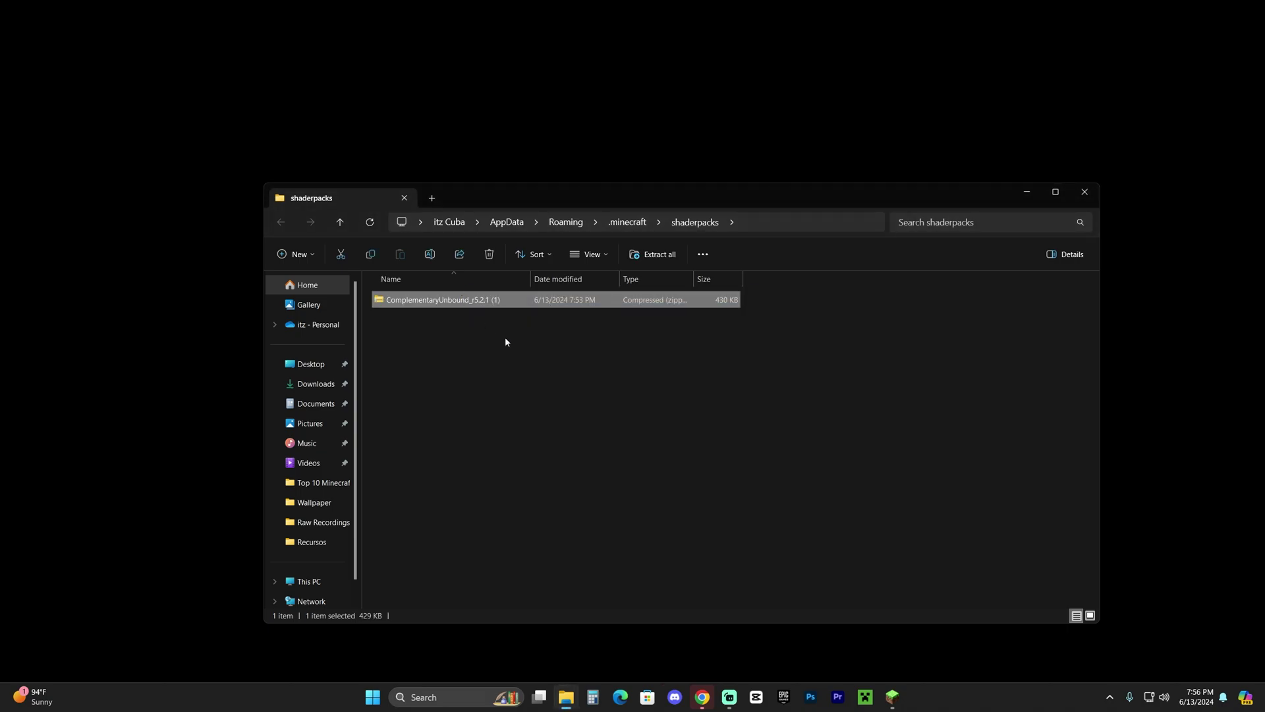
{"action": "left_click", "coordinate": [831, 301]}
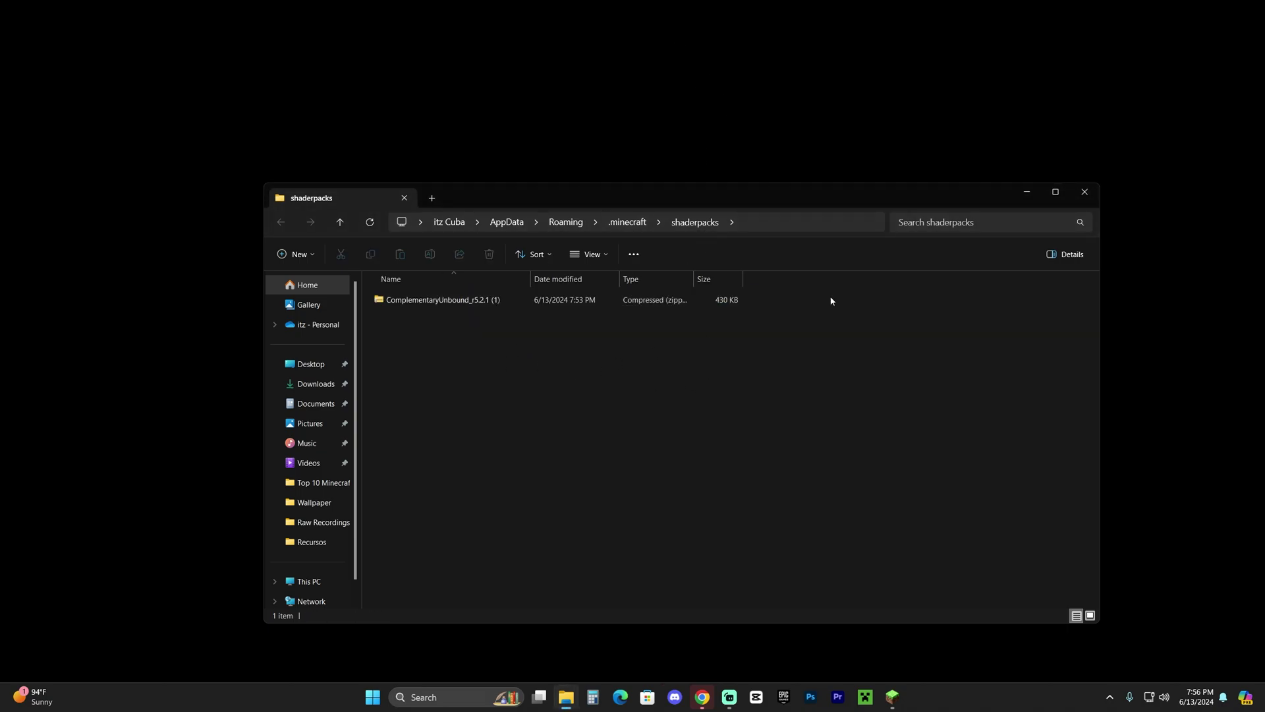
{"action": "left_click", "coordinate": [1085, 192]}
{"action": "left_click", "coordinate": [893, 696]}
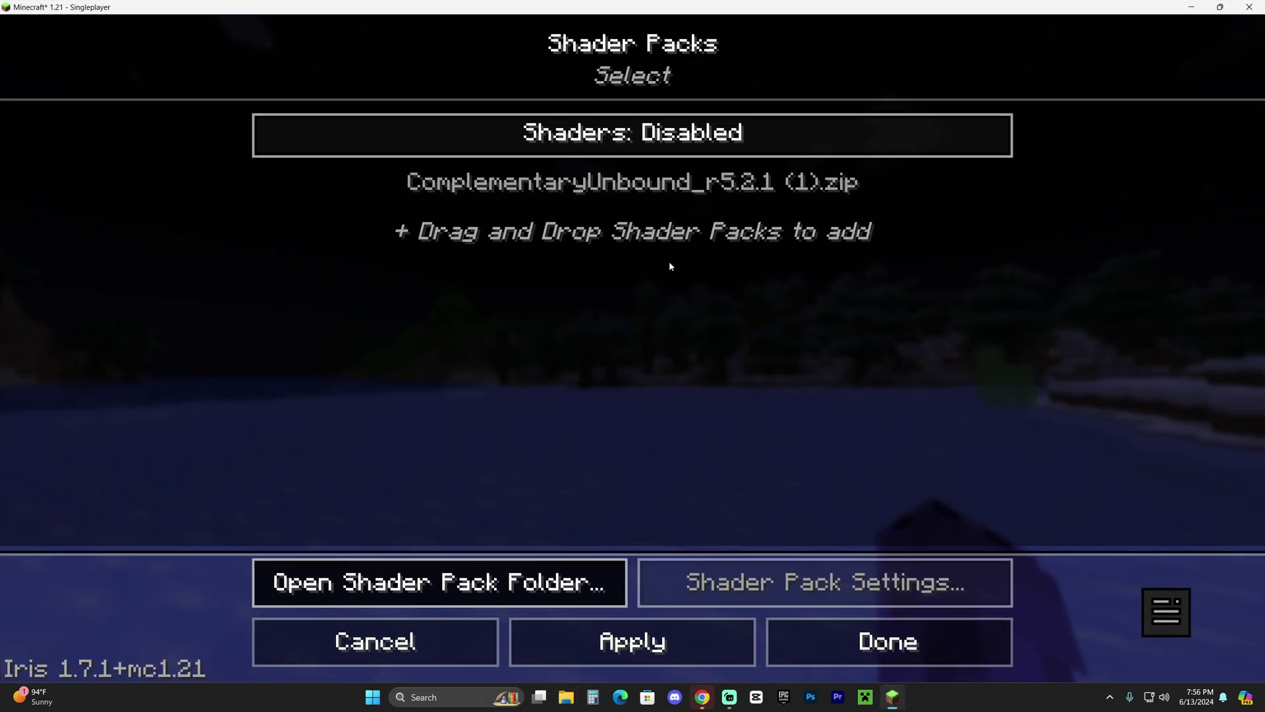
- Select ComplementaryUnbound_r5.2.1 (1).zip, enable and apply shaders, and return to the world
{"action": "left_click", "coordinate": [686, 179]}
{"action": "left_click", "coordinate": [720, 192]}
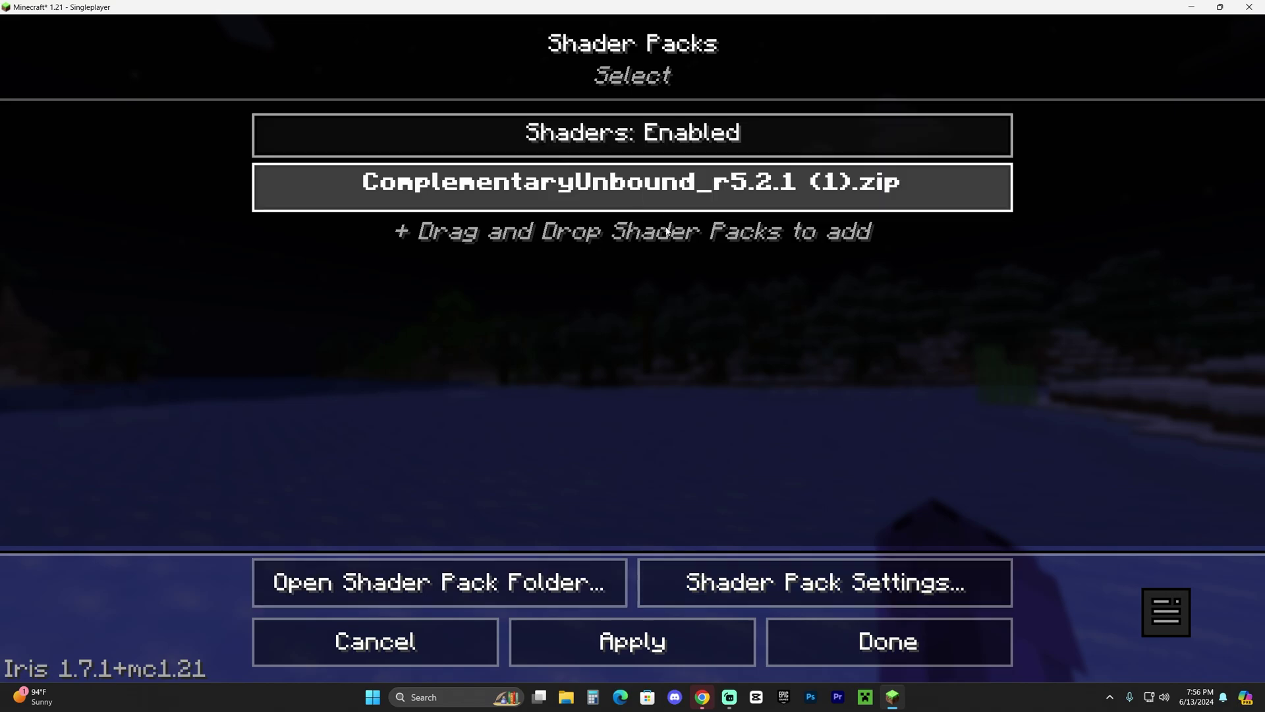
{"action": "left_click", "coordinate": [705, 650]}
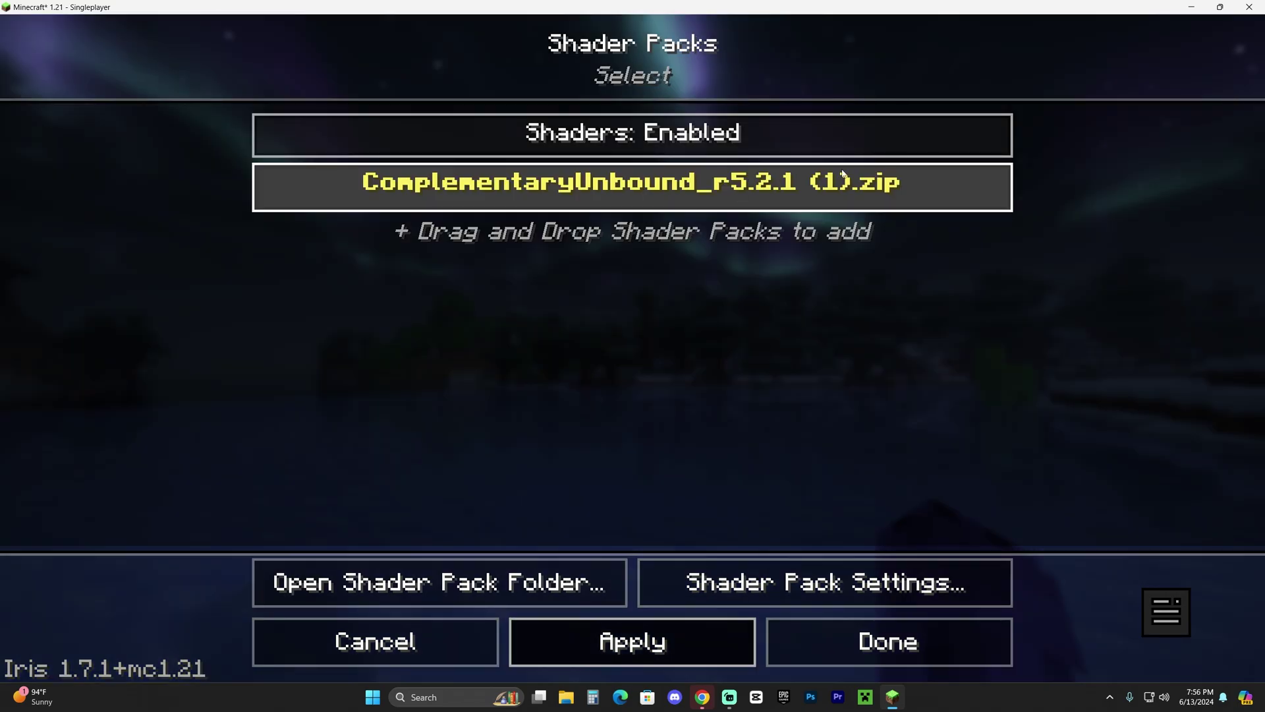
{"action": "left_click", "coordinate": [848, 642]}
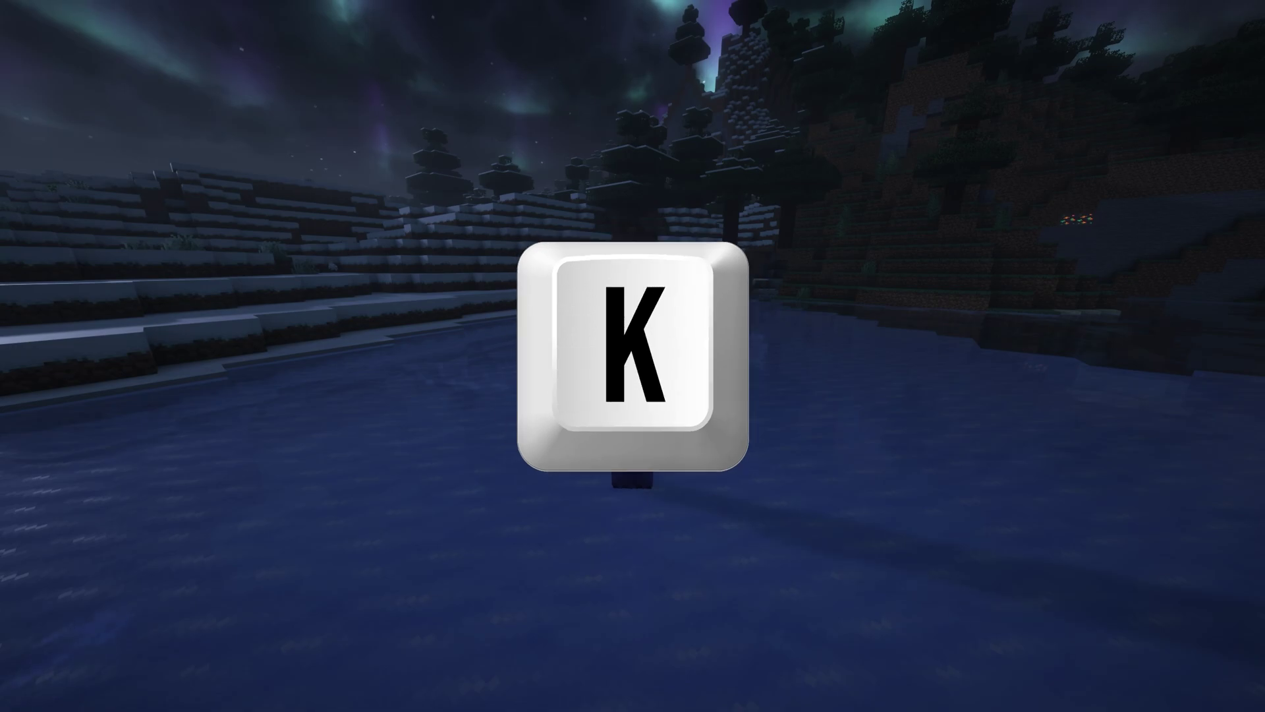
- Toggle shaders off with K for a plain-rendering comparison, then back on
{"action": "key", "text": "k"}
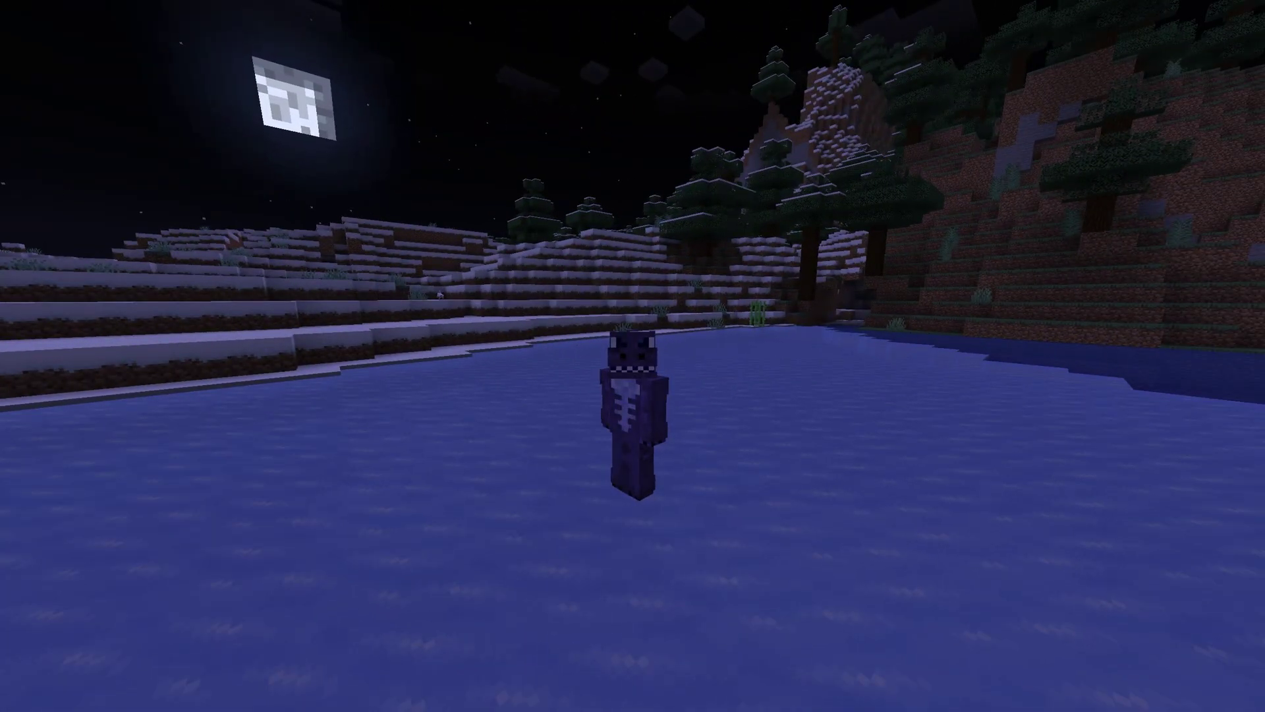
{"action": "key", "text": "k"}
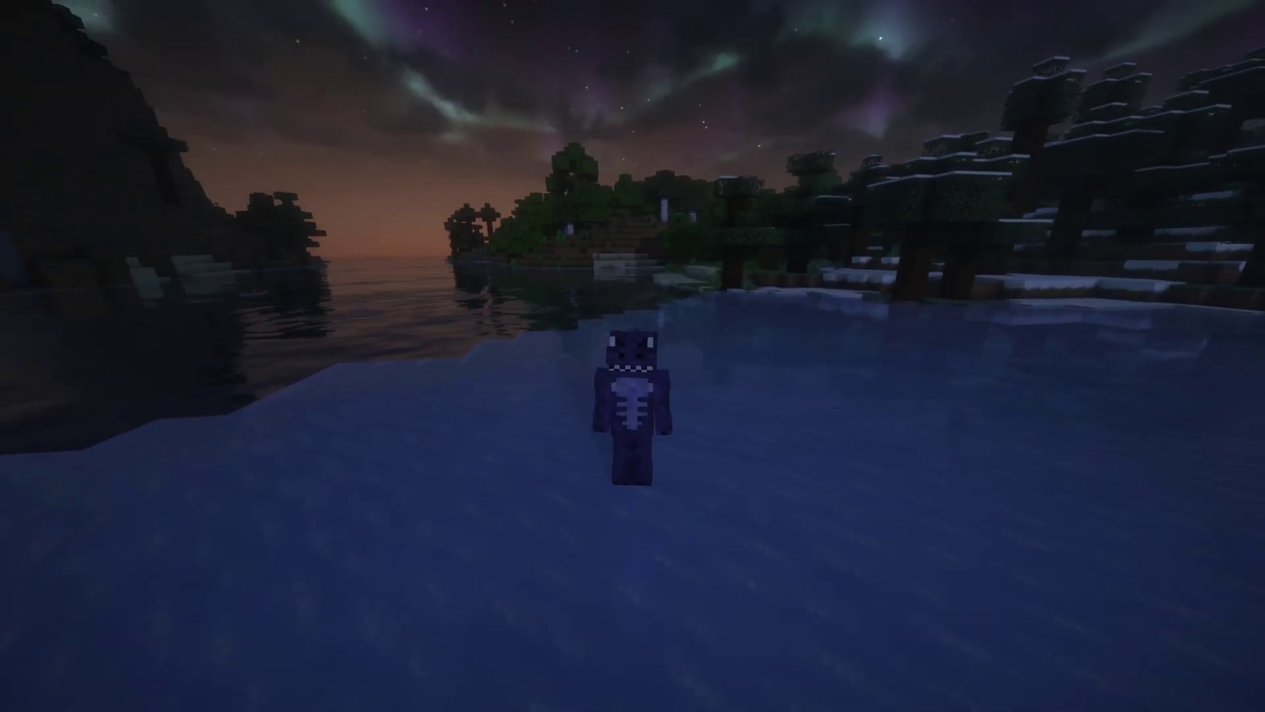
- Revisit Options > Video Settings > Shader Packs to confirm ComplementaryUnbound is enabled
{"action": "key", "text": "Escape"}
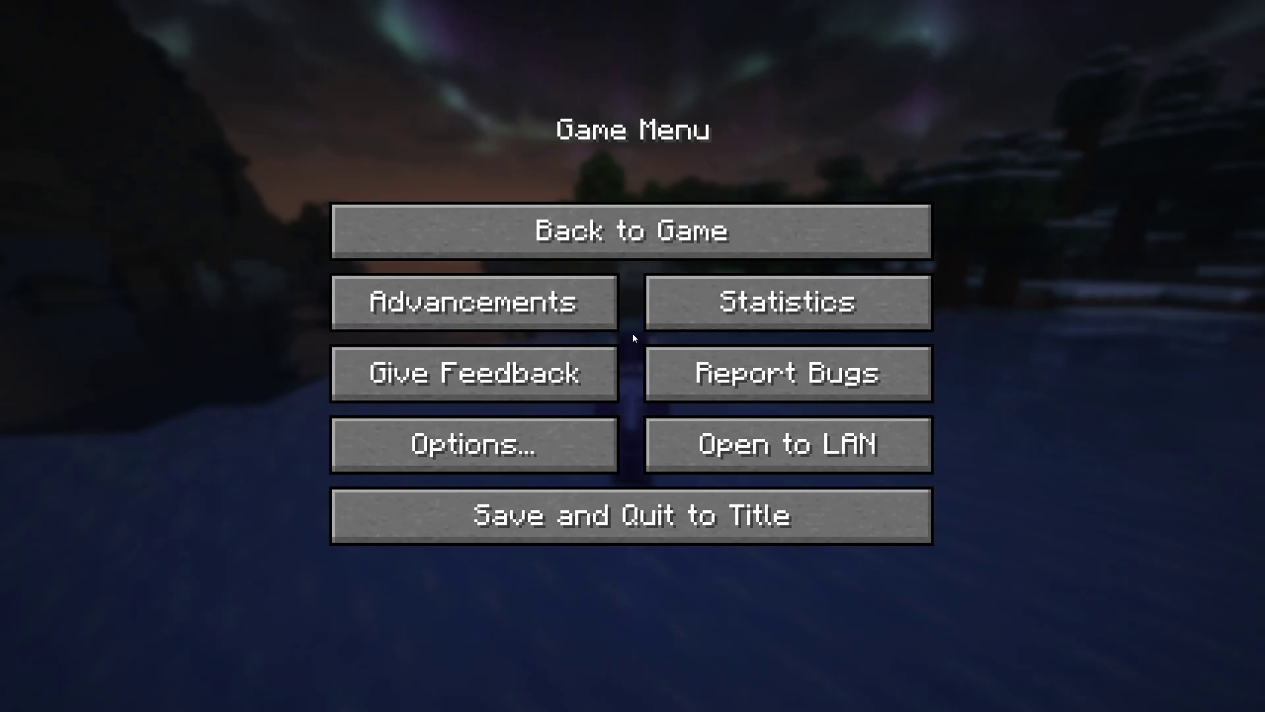
{"action": "left_click", "coordinate": [520, 455]}
{"action": "left_click", "coordinate": [494, 361]}
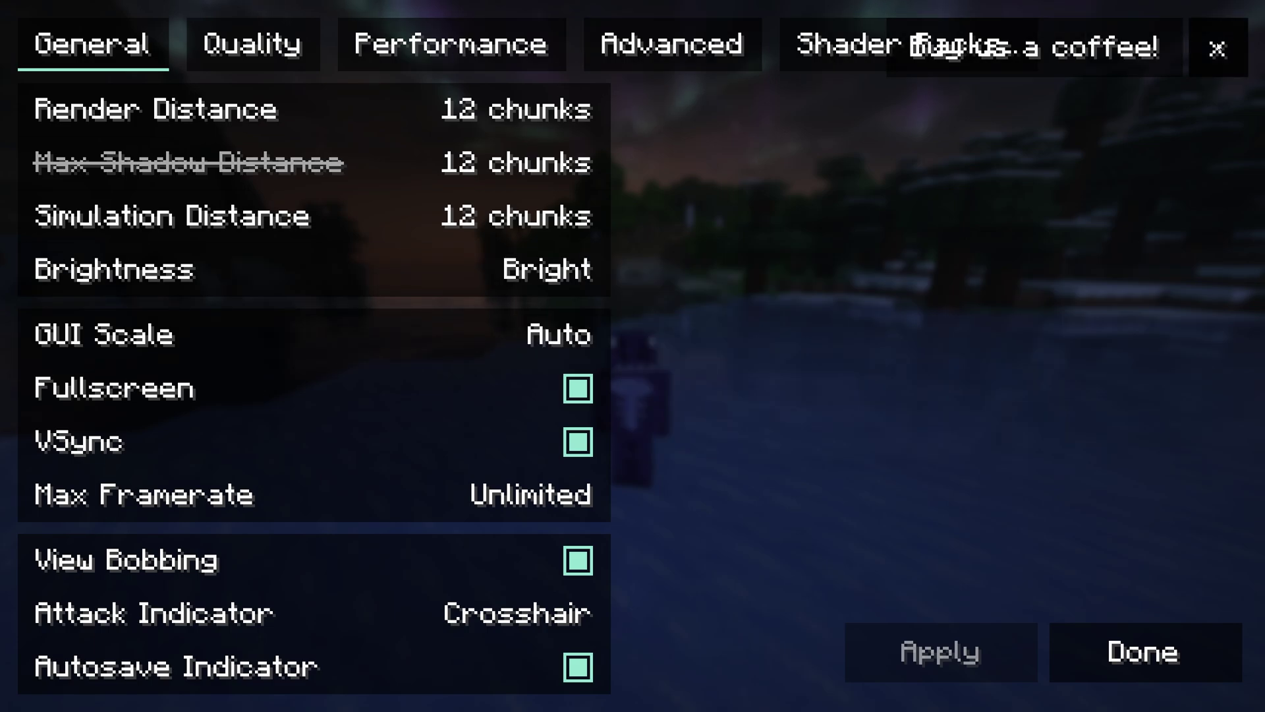
{"action": "left_click", "coordinate": [896, 47]}
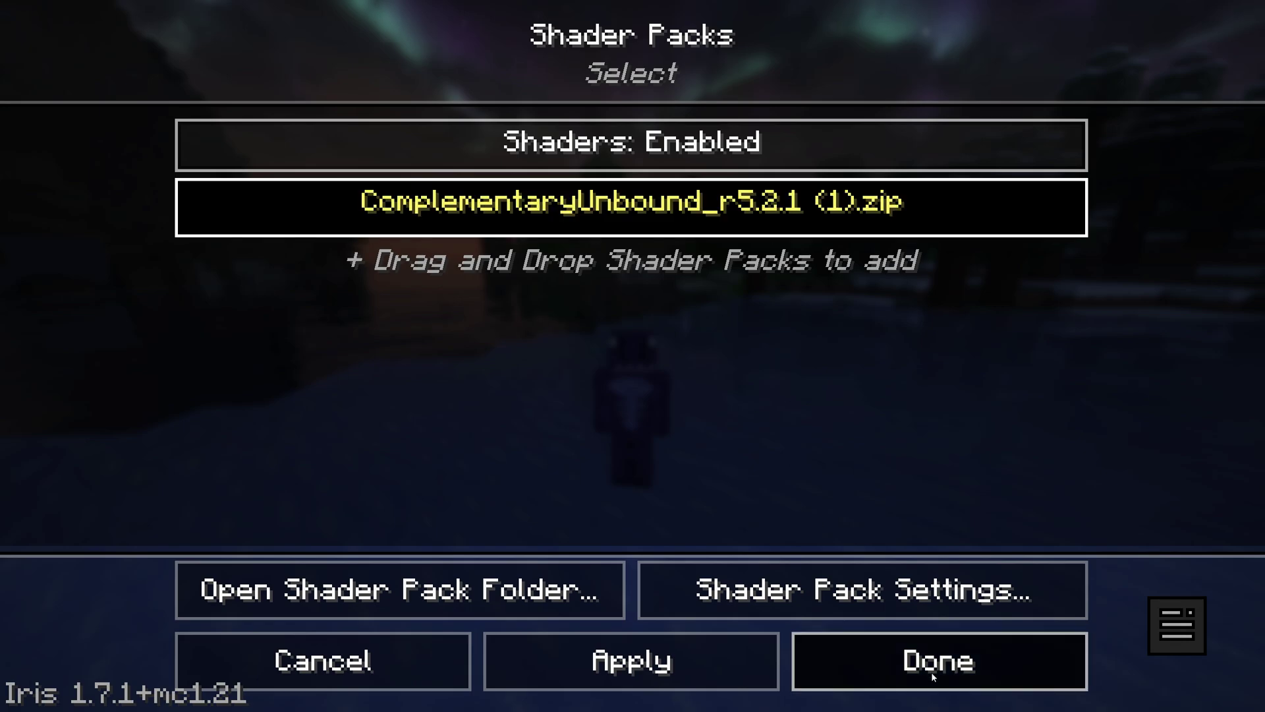
{"action": "left_click", "coordinate": [931, 665]}
- Back out of the menus to the shaded, aurora-lit lake
{"action": "key", "text": "Escape"}
{"action": "key", "text": "Escape"}
{"action": "key", "text": "Escape"}
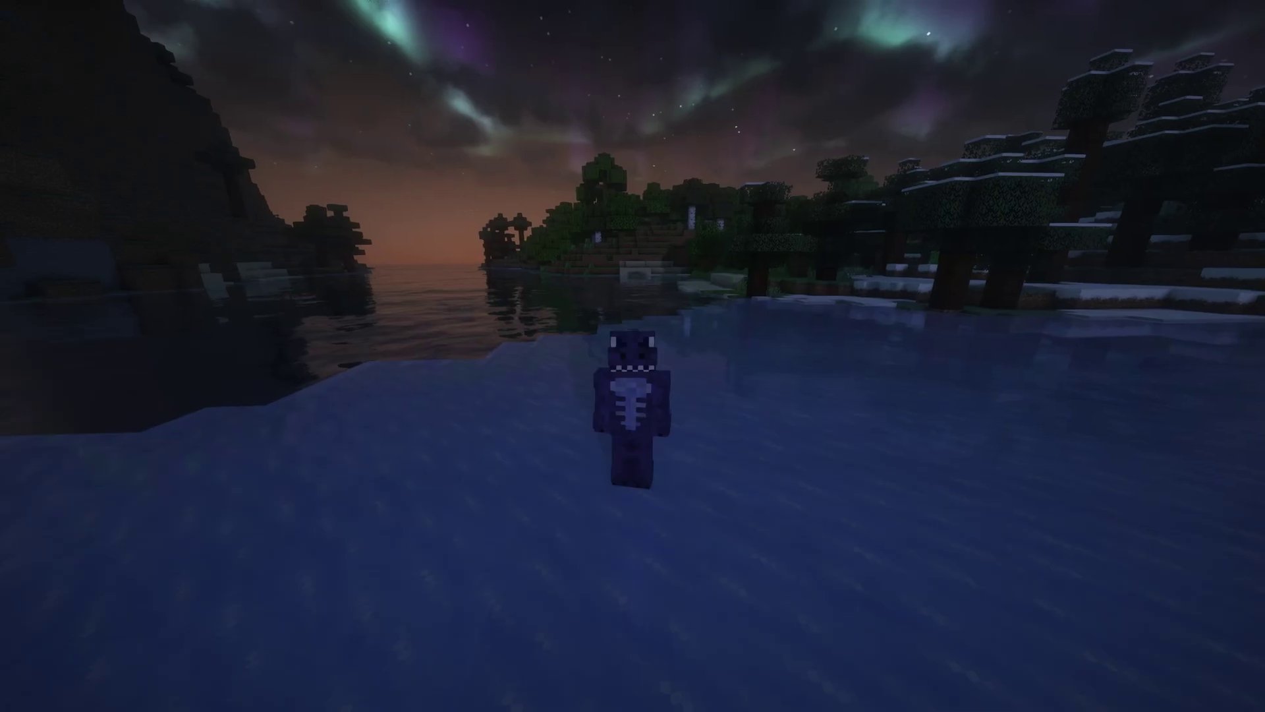
{"action": "key", "text": "o"}
{"action": "left_click", "coordinate": [956, 659]}
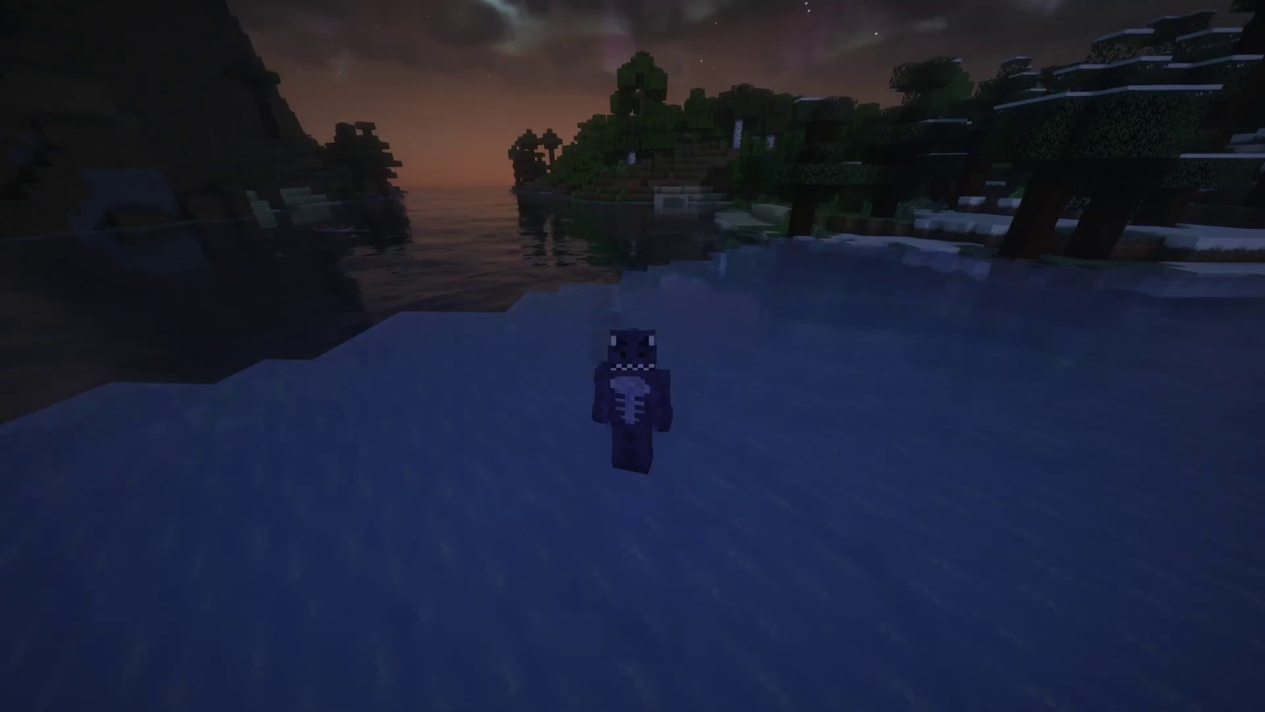